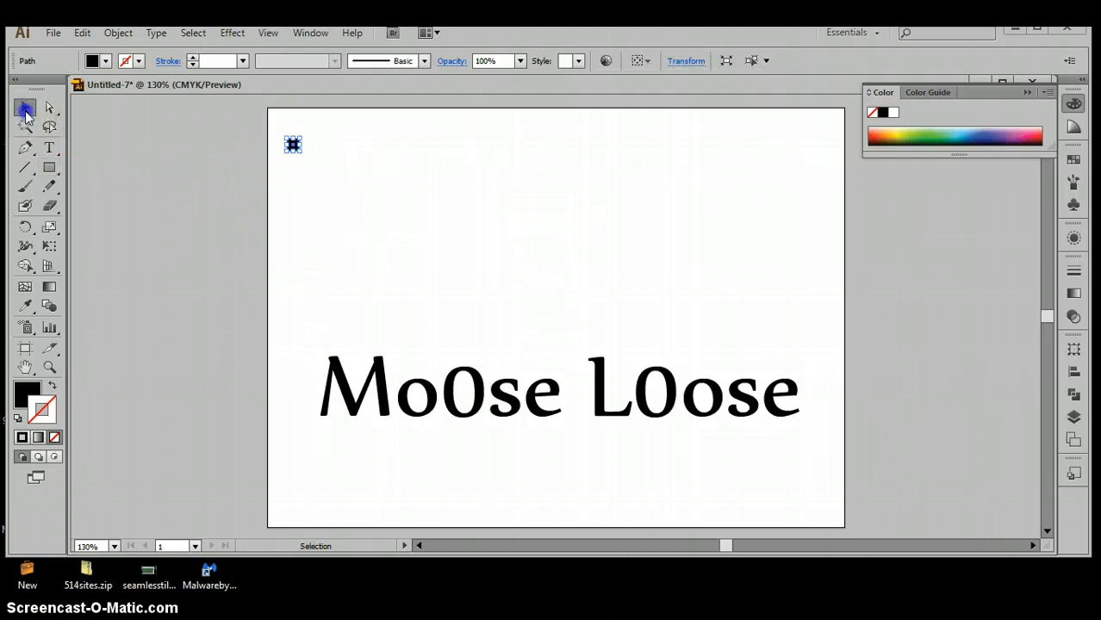
# - Zoom in on the small black square near the artboard's corner and give it a red-orange stroke
pyautogui.click(350, 170)
pyautogui.hotkey('ctrl', 'space')
pyautogui.moveTo(279, 125); pyautogui.dragTo(318, 171)
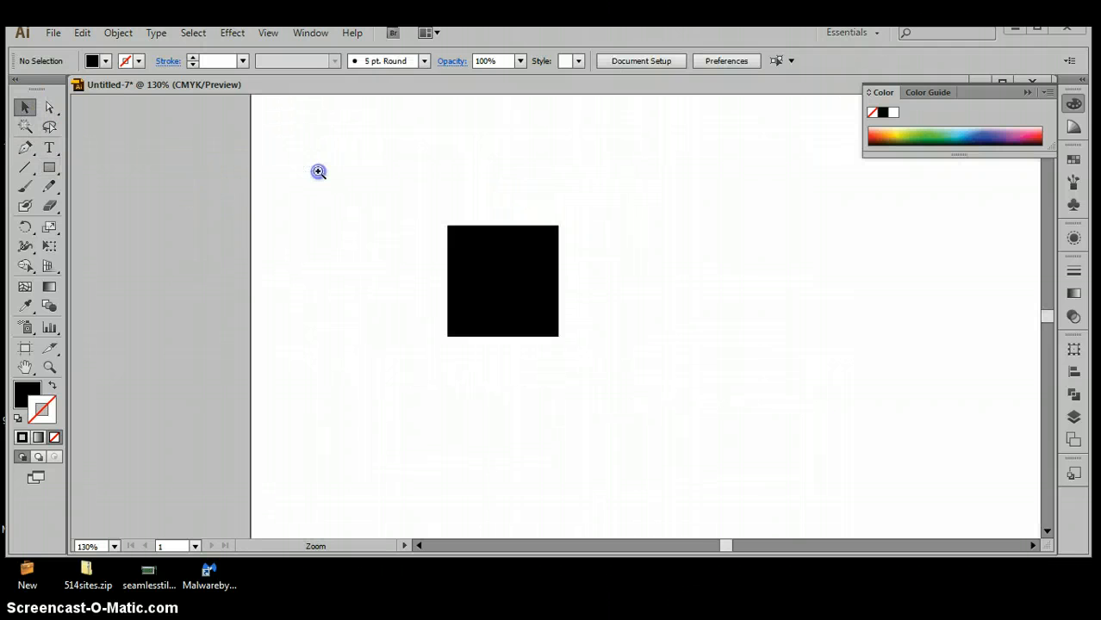
pyautogui.moveTo(451, 223); pyautogui.dragTo(948, 285)
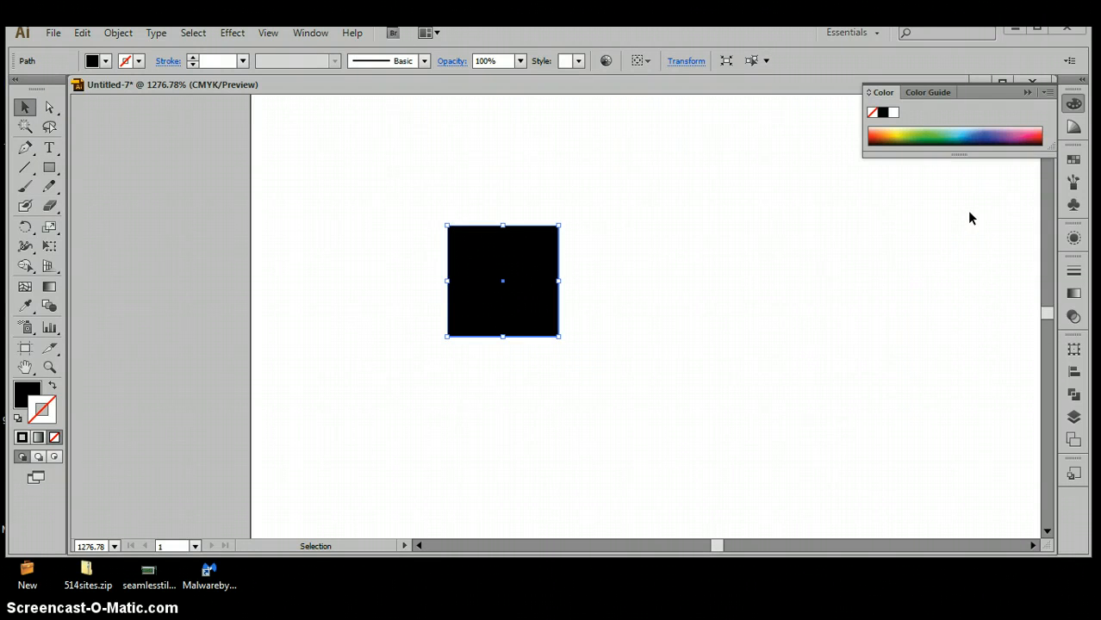
pyautogui.click(879, 131)
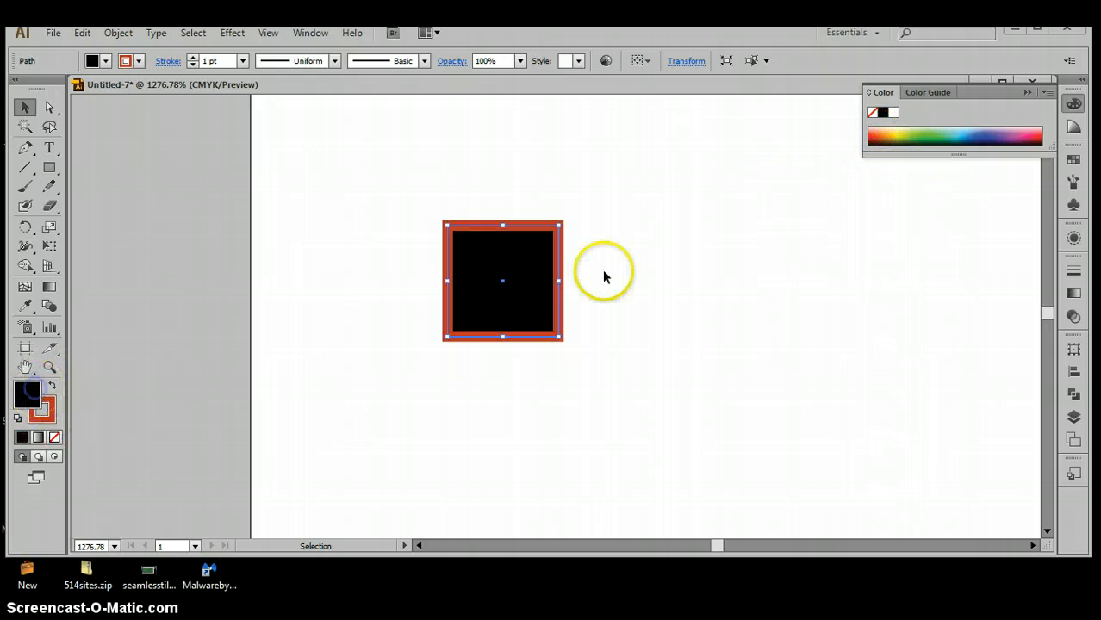
# - Try a pinkish-red fill on the square and replace it with the bright red swatch
pyautogui.click(1038, 135)
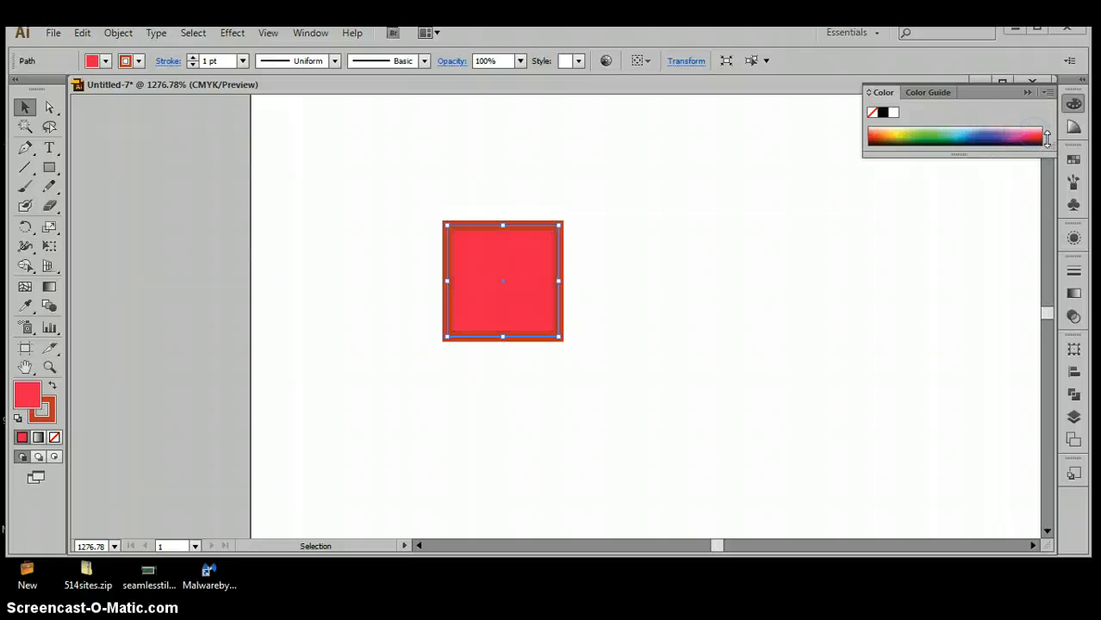
pyautogui.click(1072, 164)
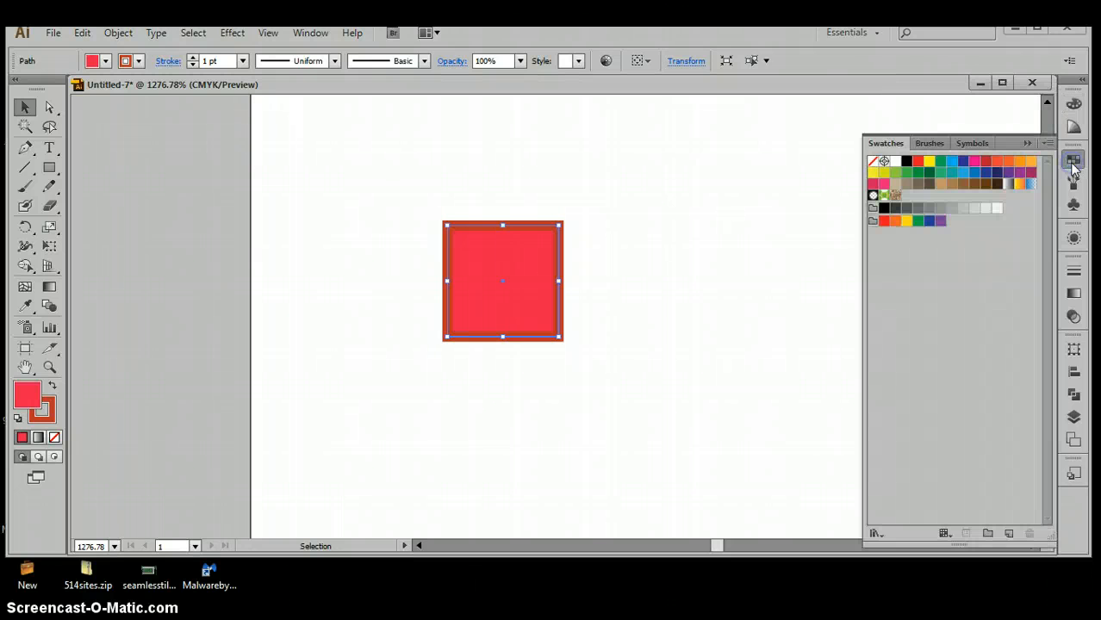
pyautogui.click(916, 162)
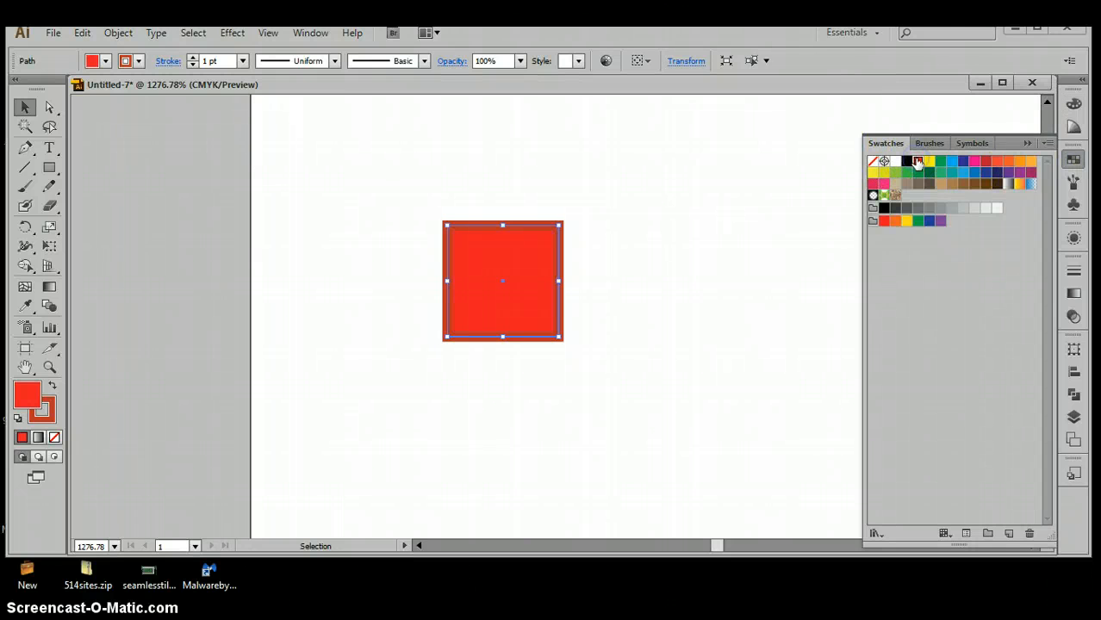
# - Change the square's stroke color to teal blue and deselect it
pyautogui.click(53, 420)
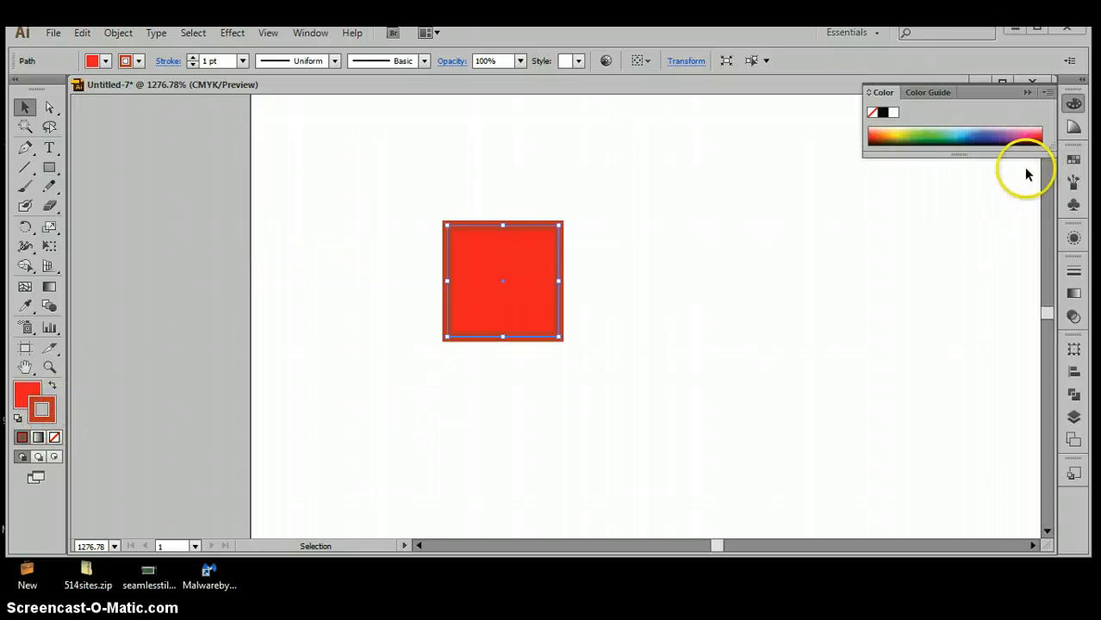
pyautogui.click(960, 135)
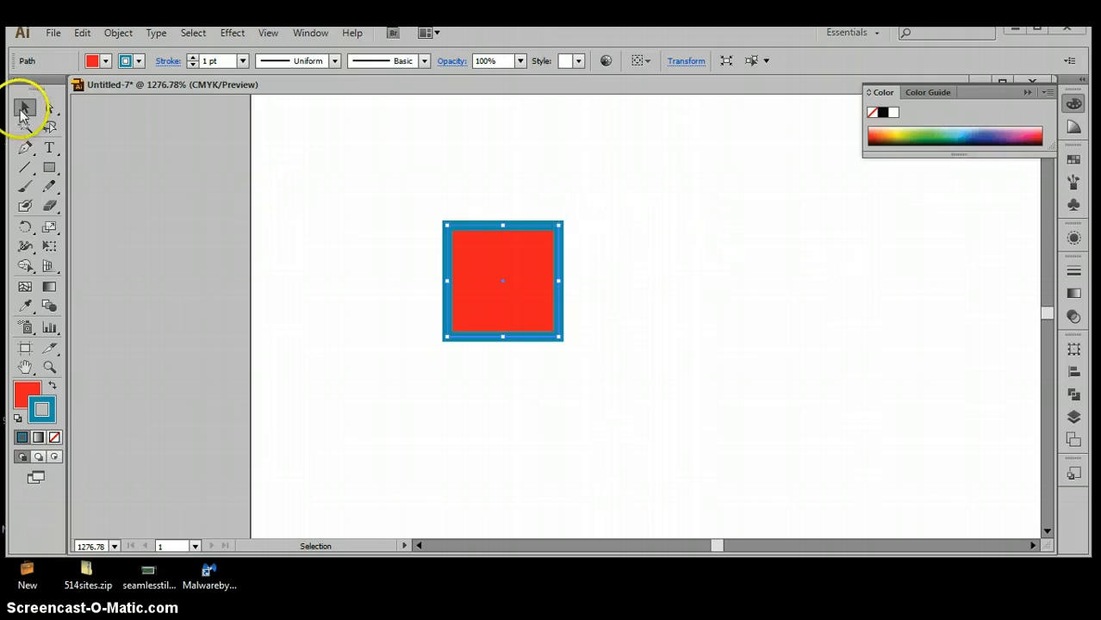
pyautogui.click(508, 201)
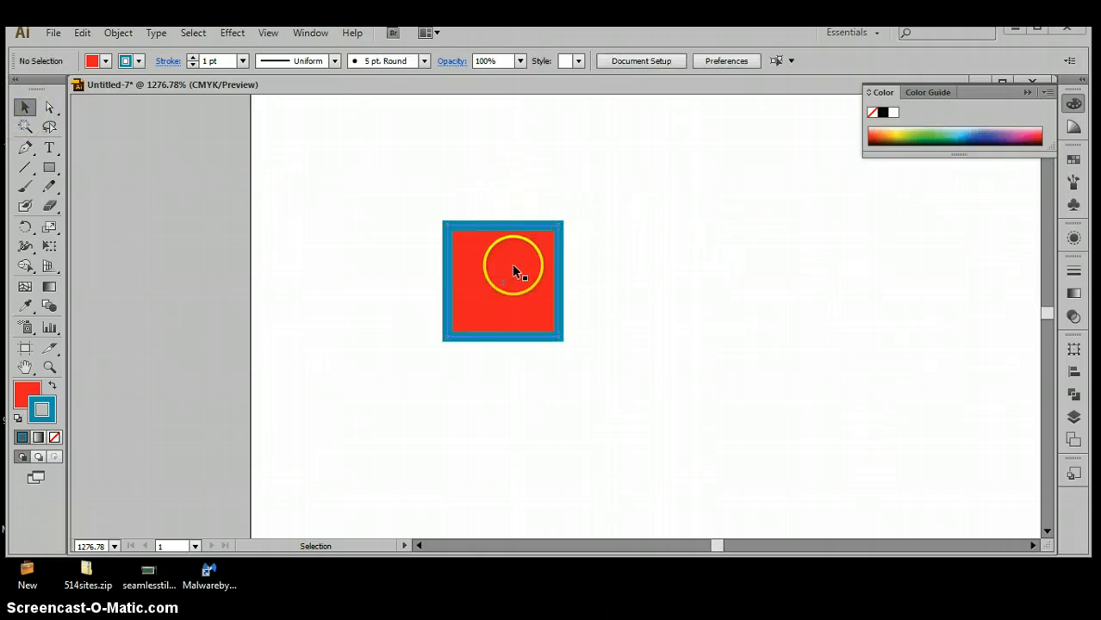
# - Select the square and display its appearance attributes in a floating window beside the artwork
pyautogui.click(512, 269)
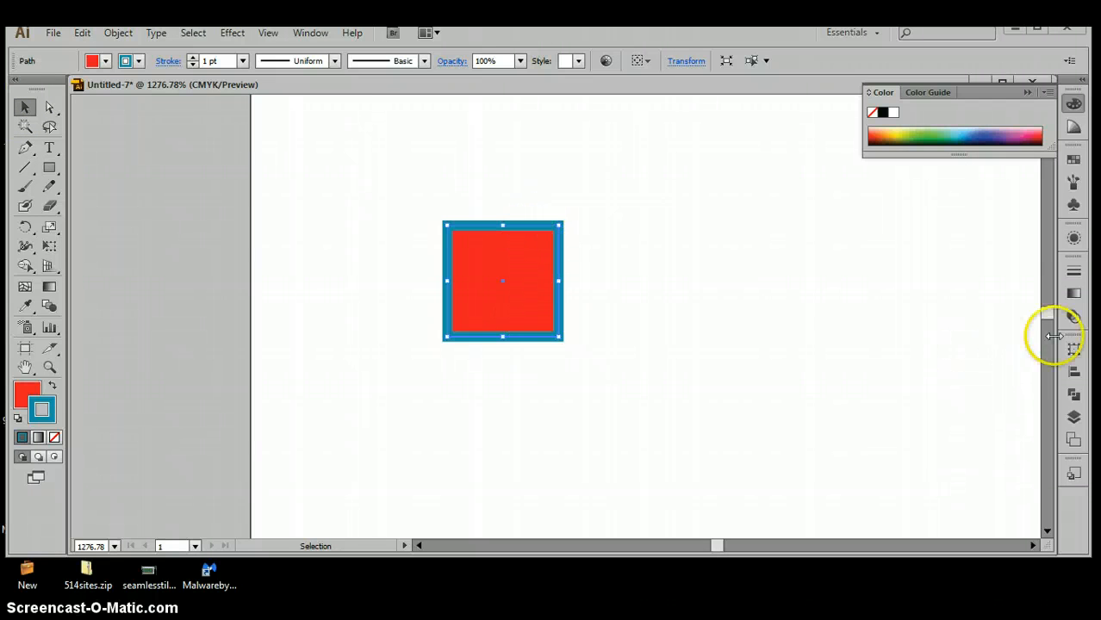
pyautogui.click(1073, 241)
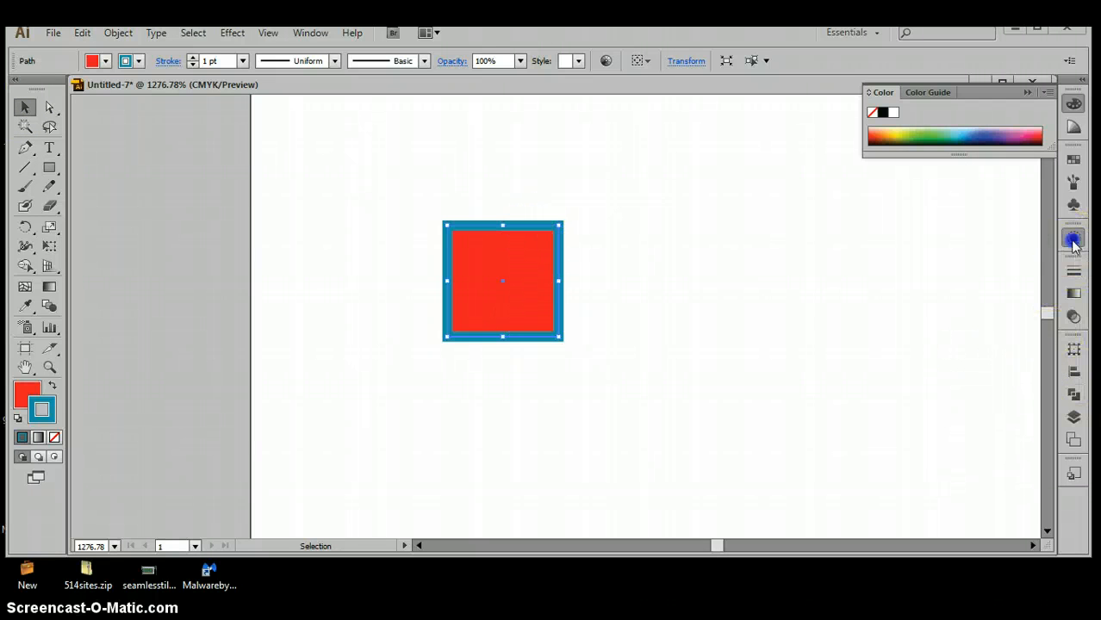
pyautogui.moveTo(997, 234); pyautogui.dragTo(918, 155)
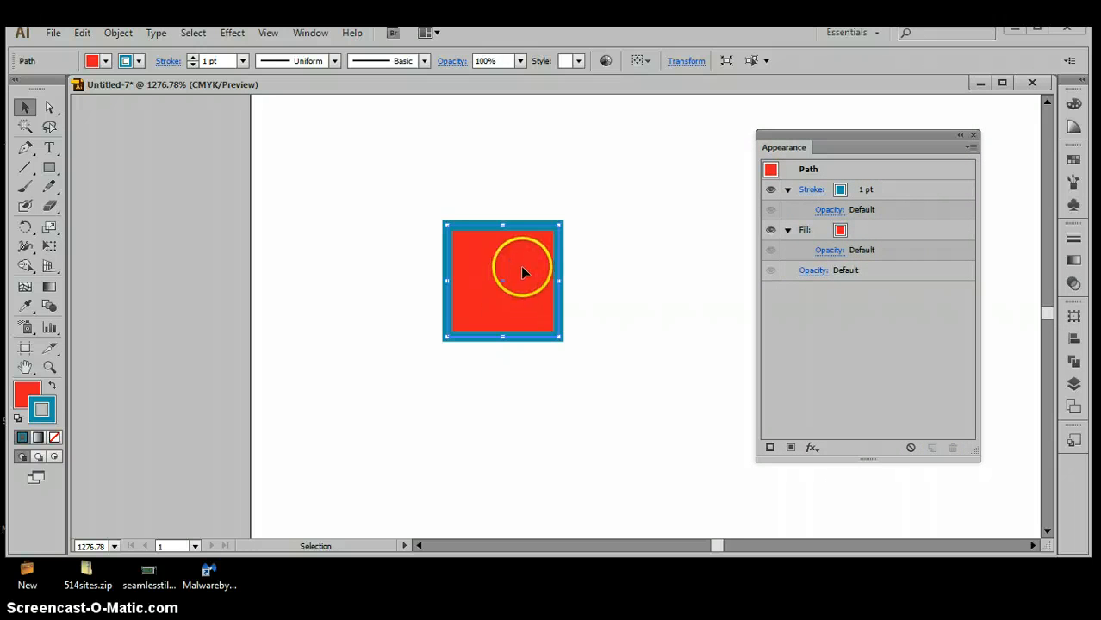
pyautogui.moveTo(403, 197); pyautogui.dragTo(601, 385)
# - Try darker blue and red on the square's stroke attribute, and settle on the light blue swatch
pyautogui.click(840, 189)
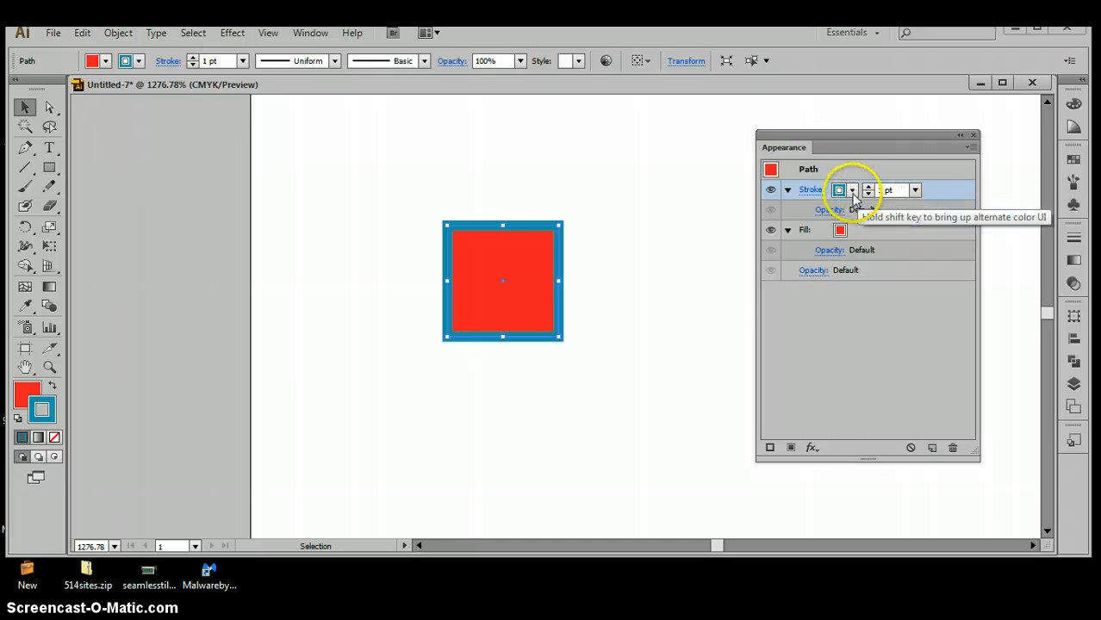
pyautogui.click(842, 191)
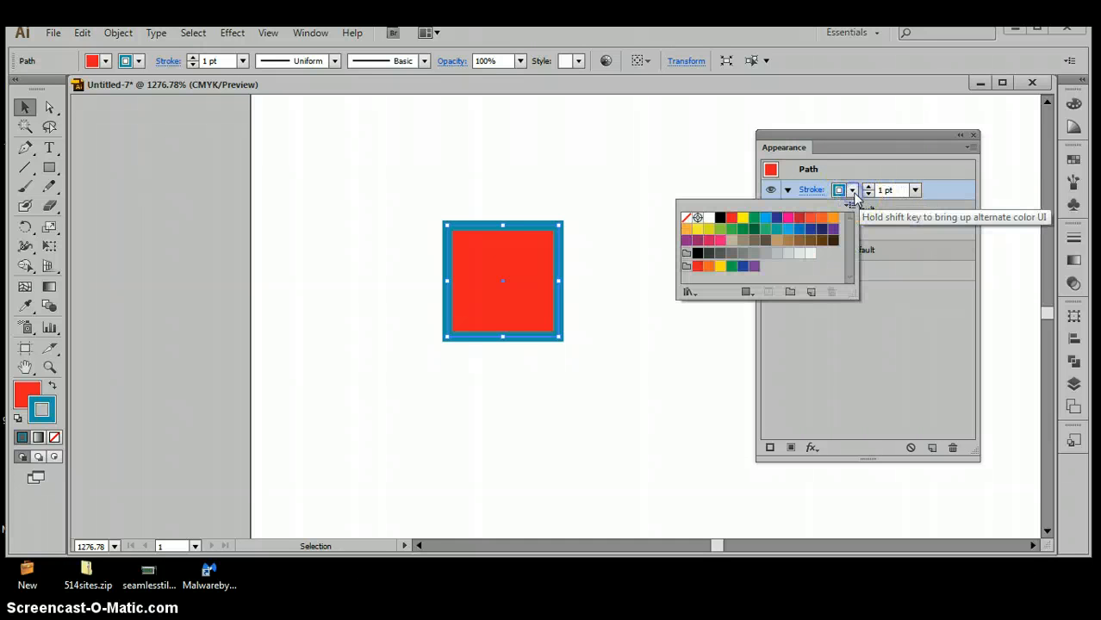
pyautogui.click(799, 229)
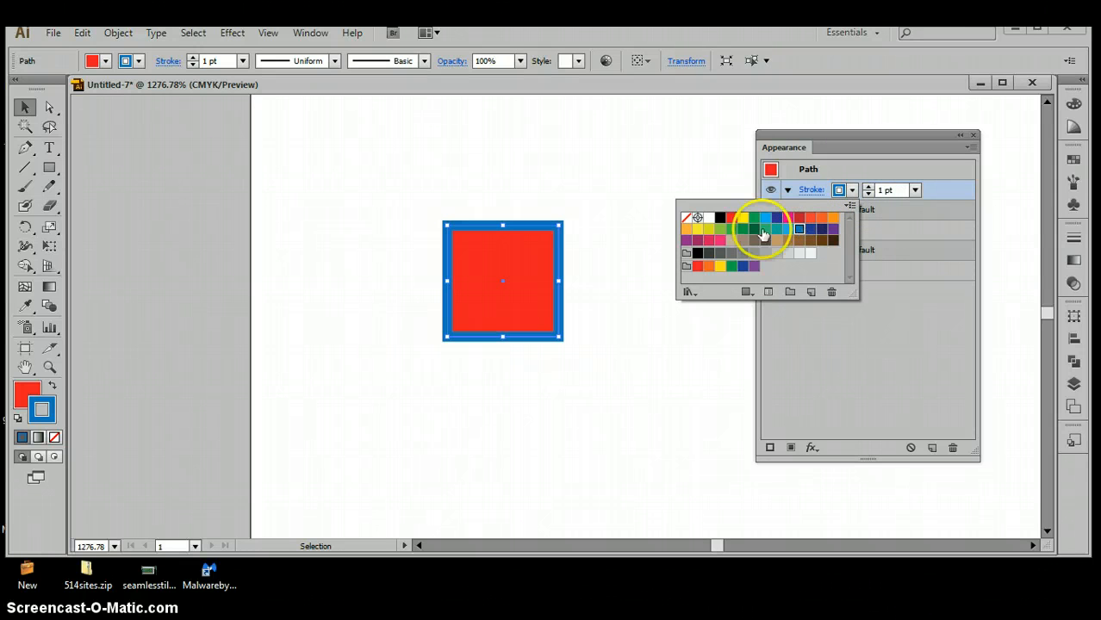
pyautogui.click(697, 267)
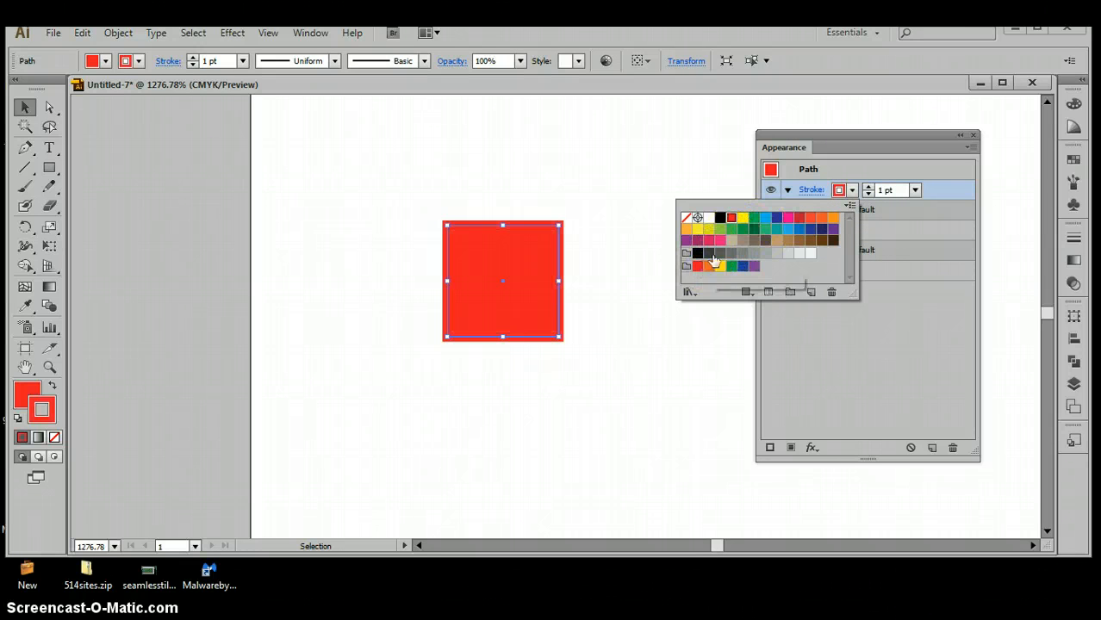
pyautogui.click(764, 217)
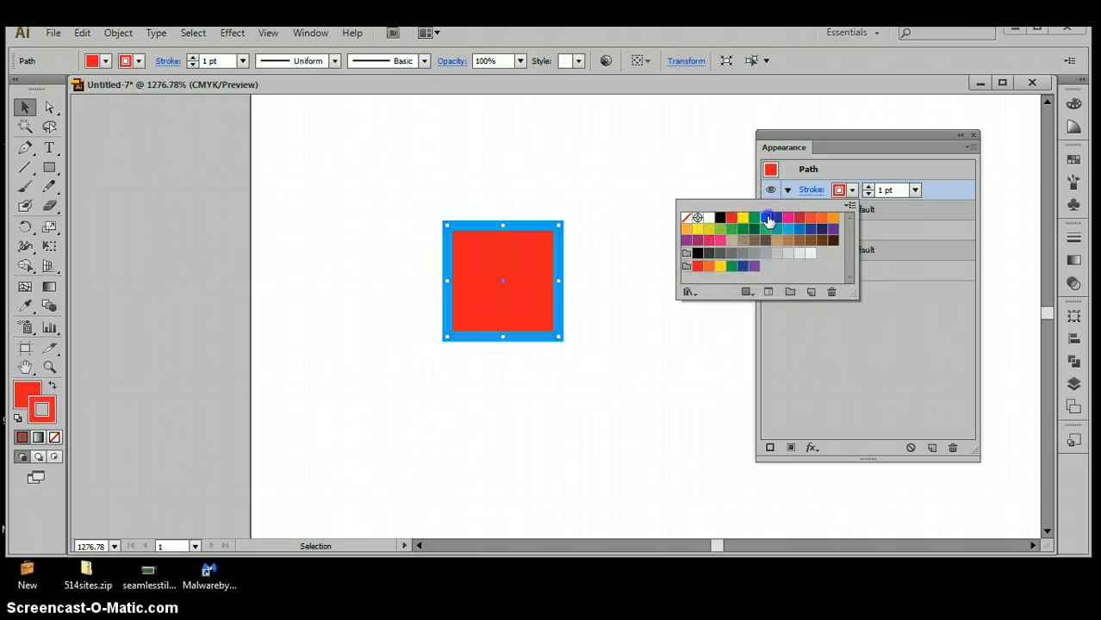
pyautogui.click(906, 234)
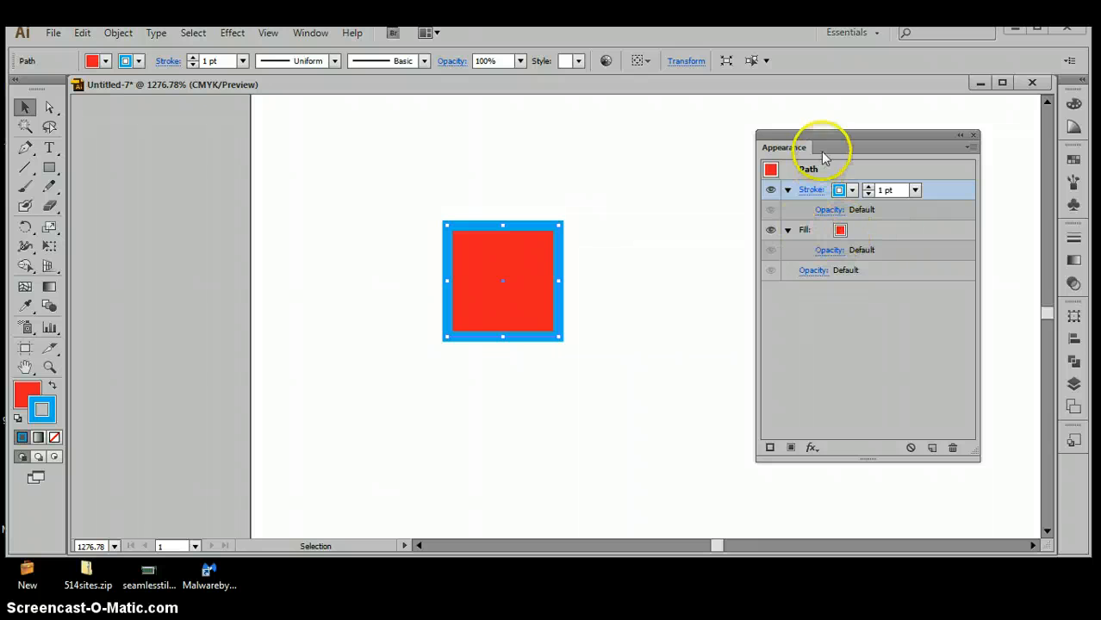
# - Apply the red swatch from the bright color group to the square's fill attribute
pyautogui.click(840, 231)
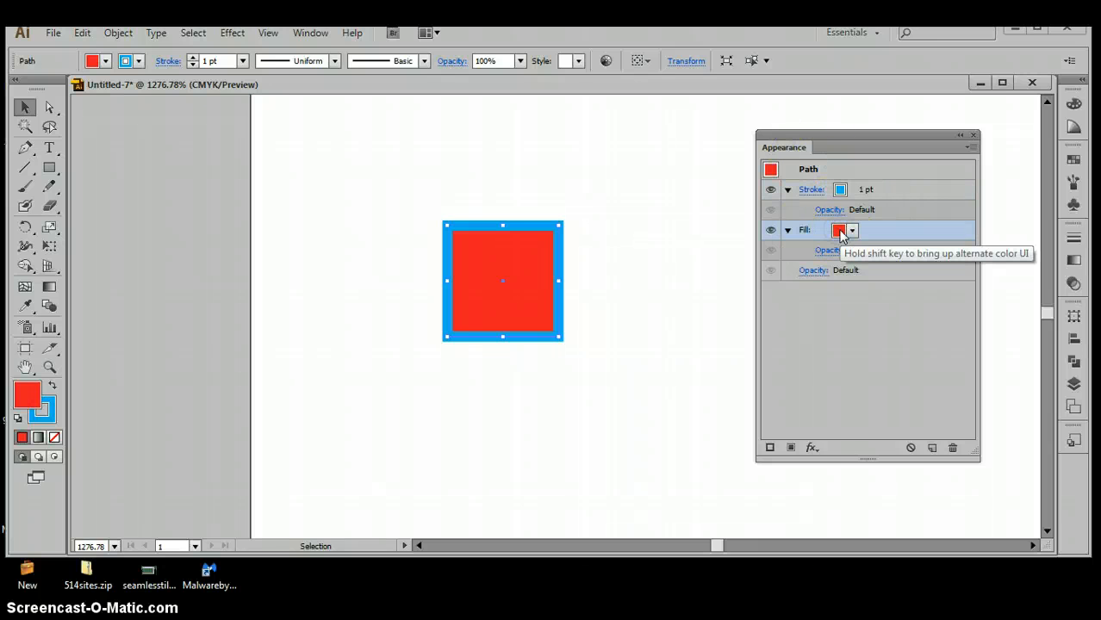
pyautogui.click(850, 231)
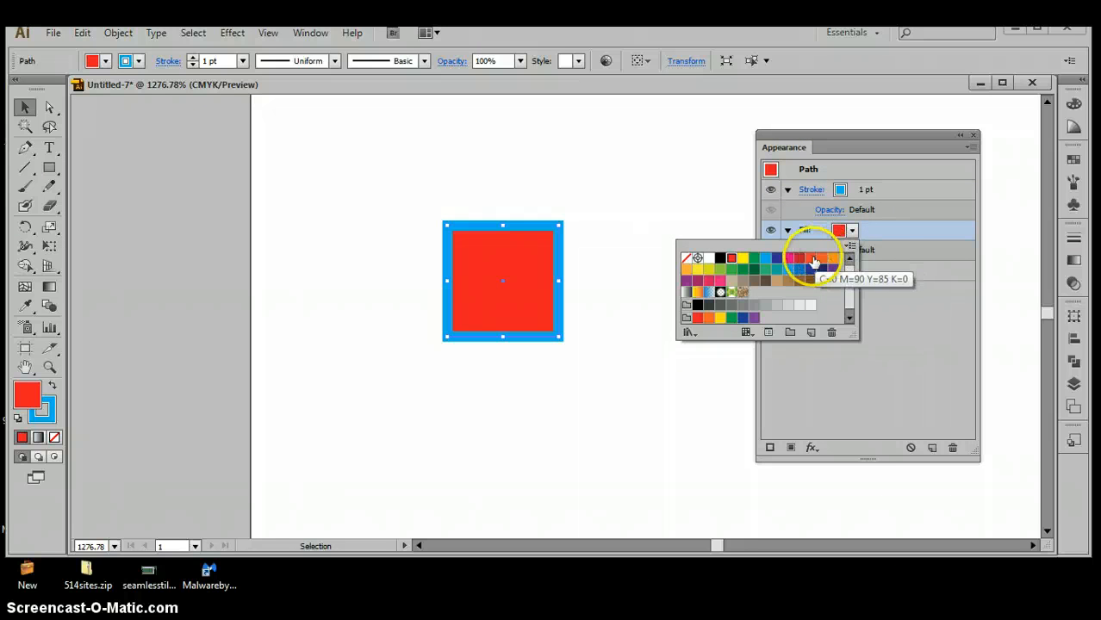
pyautogui.click(698, 318)
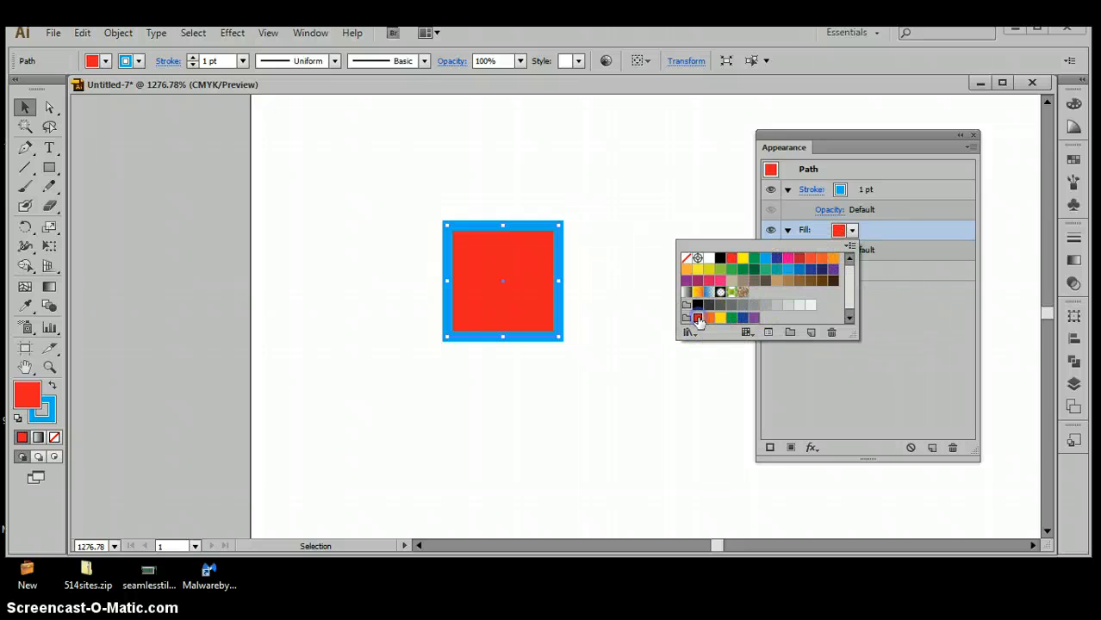
pyautogui.click(576, 197)
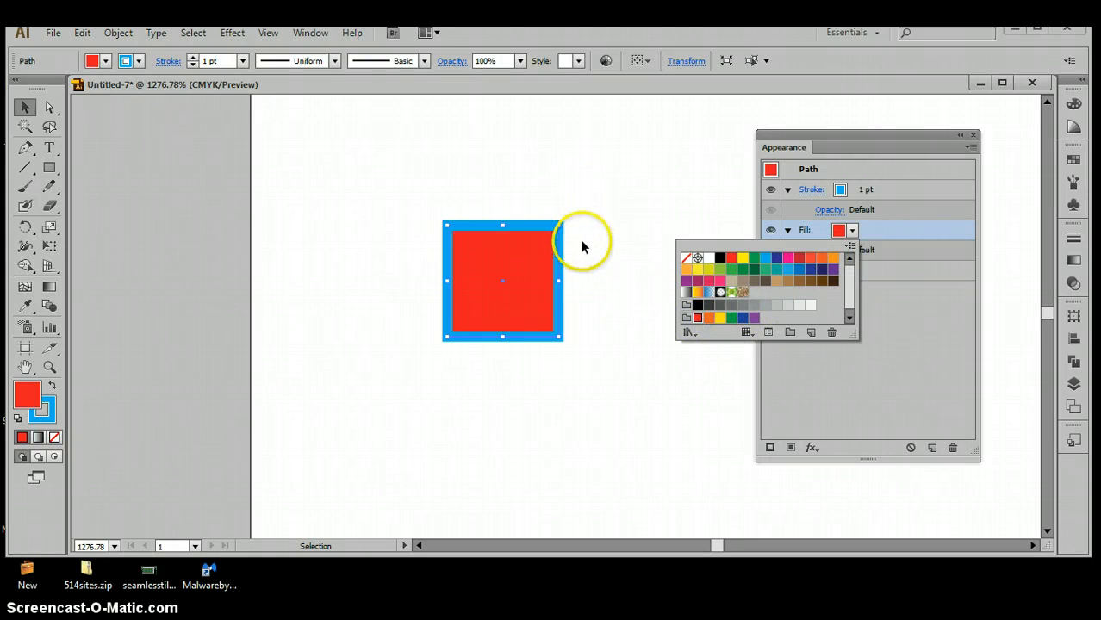
pyautogui.click(533, 255)
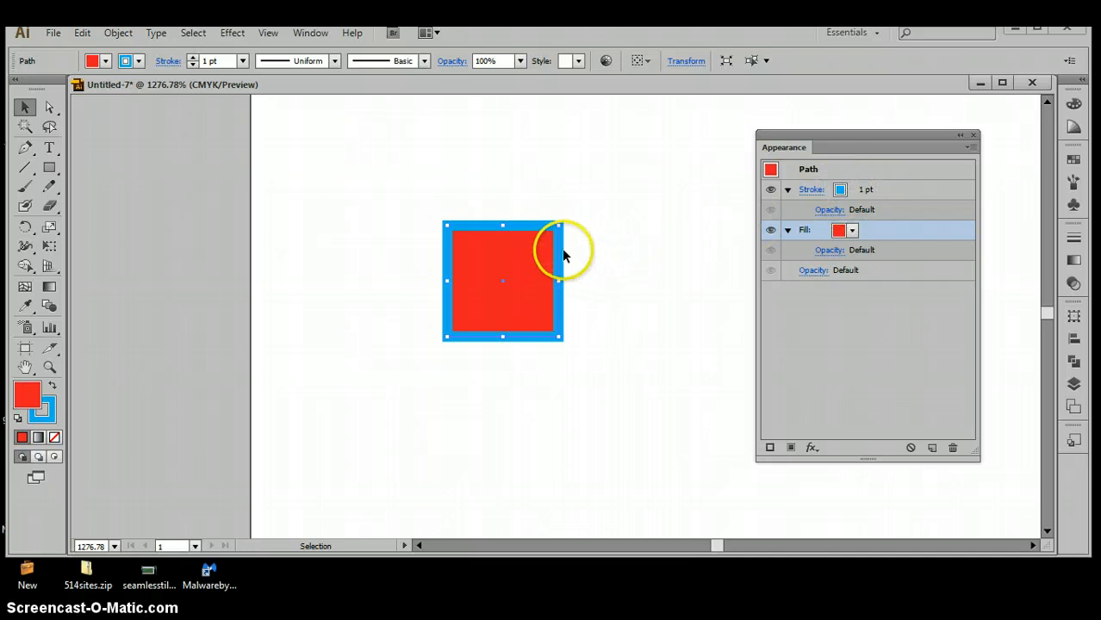
# - Set the square's blue stroke weight to 3 pt and keep the square selected
pyautogui.click(844, 190)
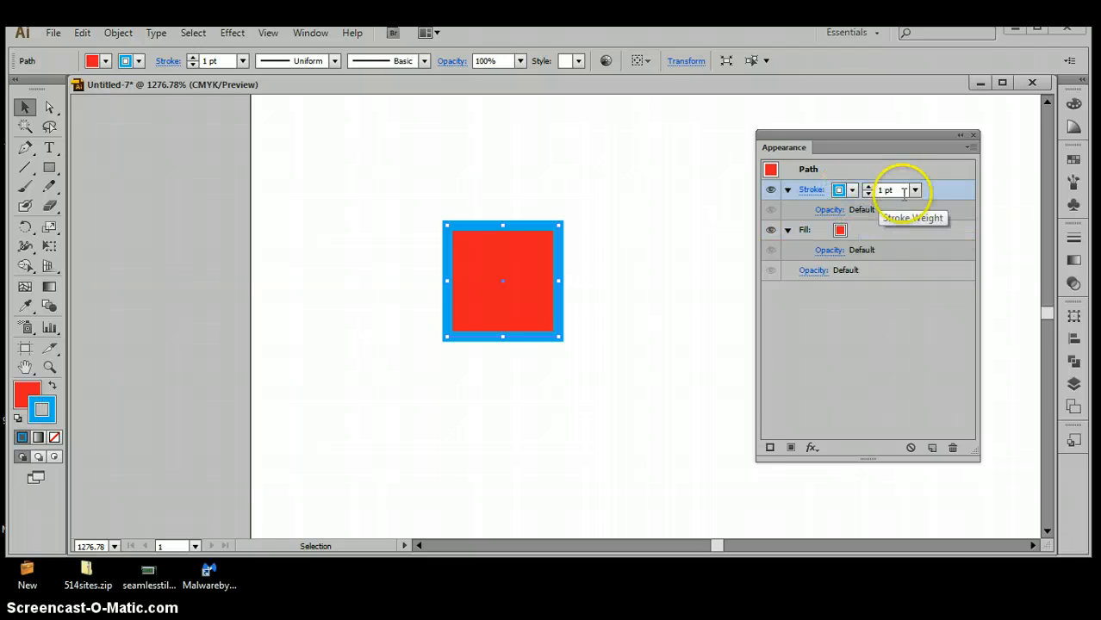
pyautogui.click(916, 192)
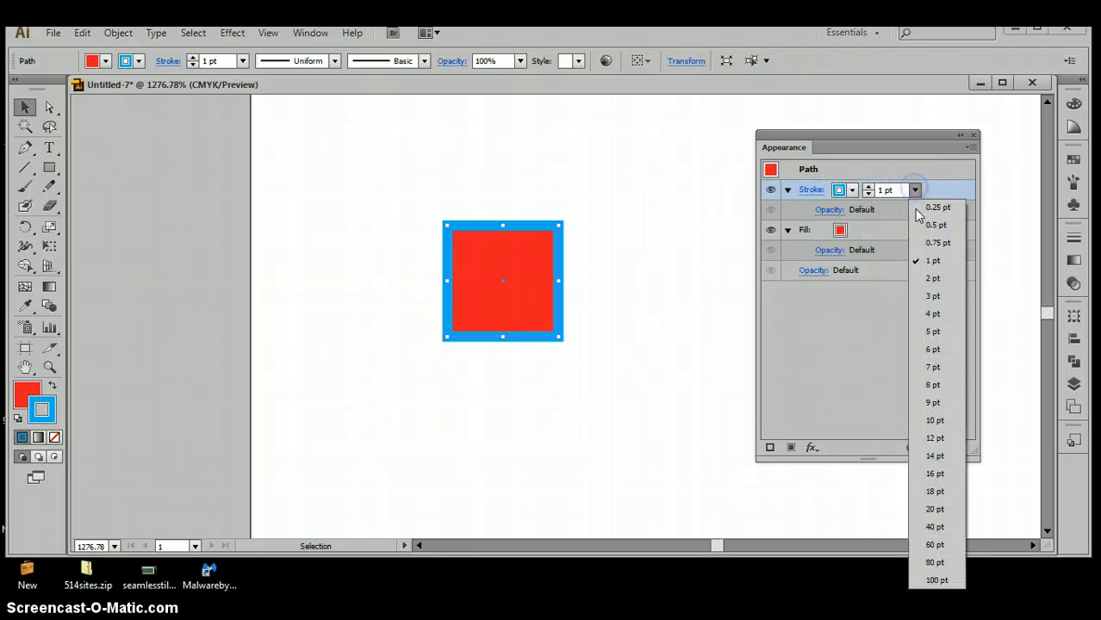
pyautogui.click(927, 294)
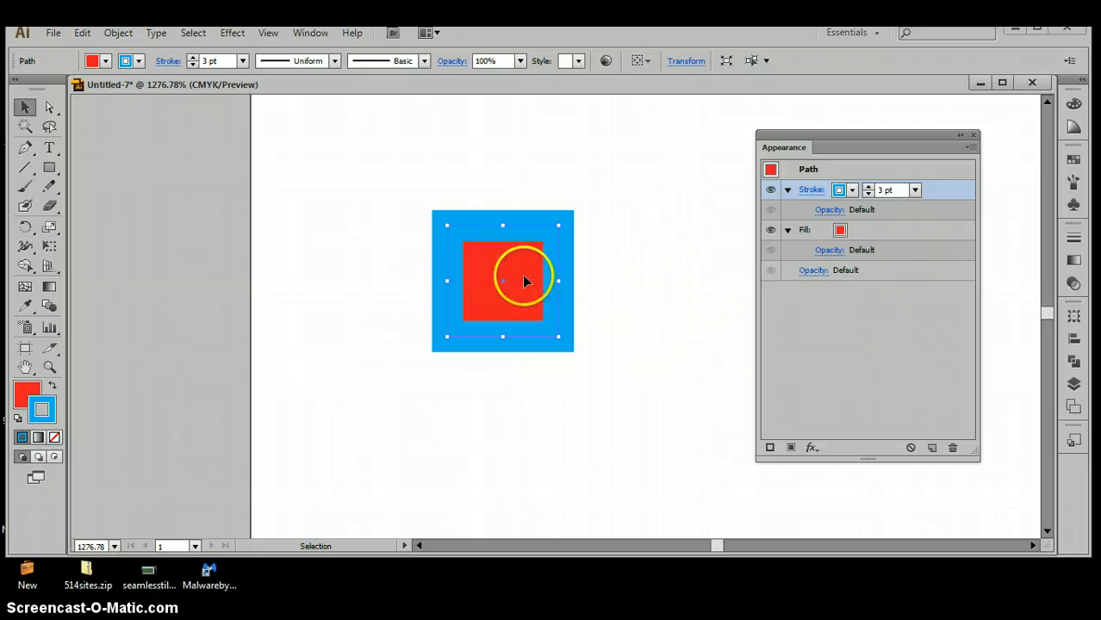
pyautogui.click(504, 174)
pyautogui.click(504, 284)
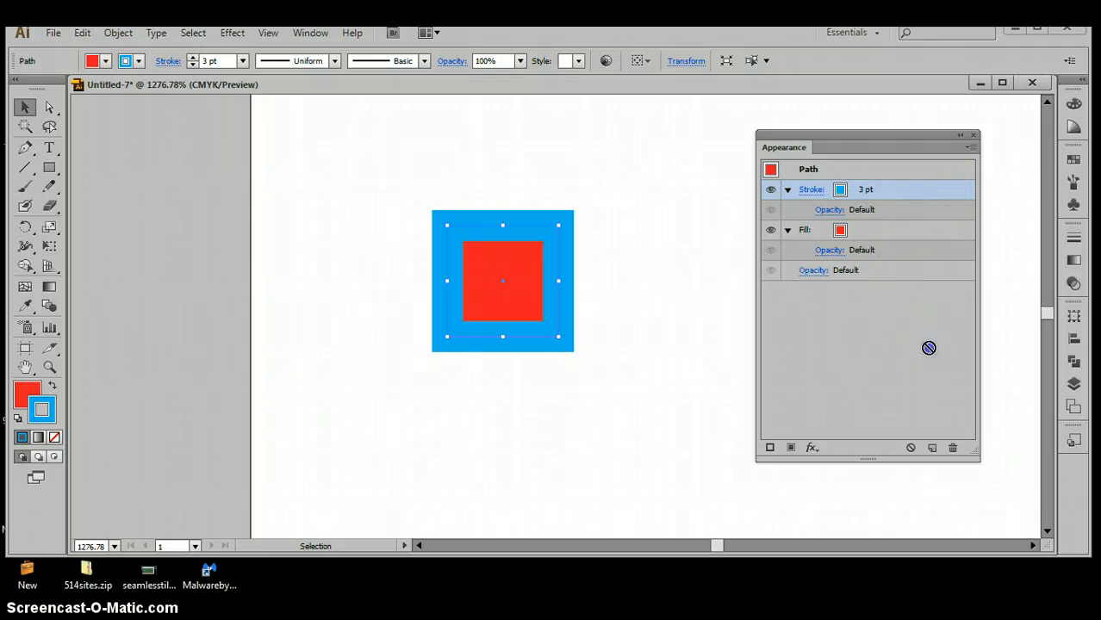
# - Duplicate the square's blue stroke attribute and set the upper copy's weight to 1 pt
pyautogui.click(932, 447)
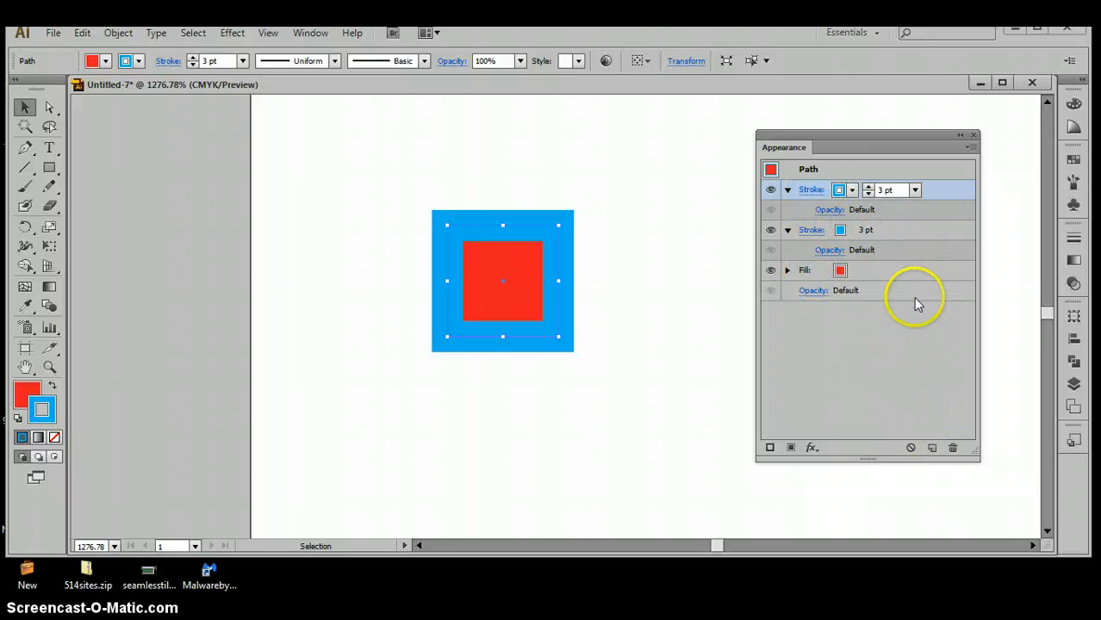
pyautogui.click(896, 326)
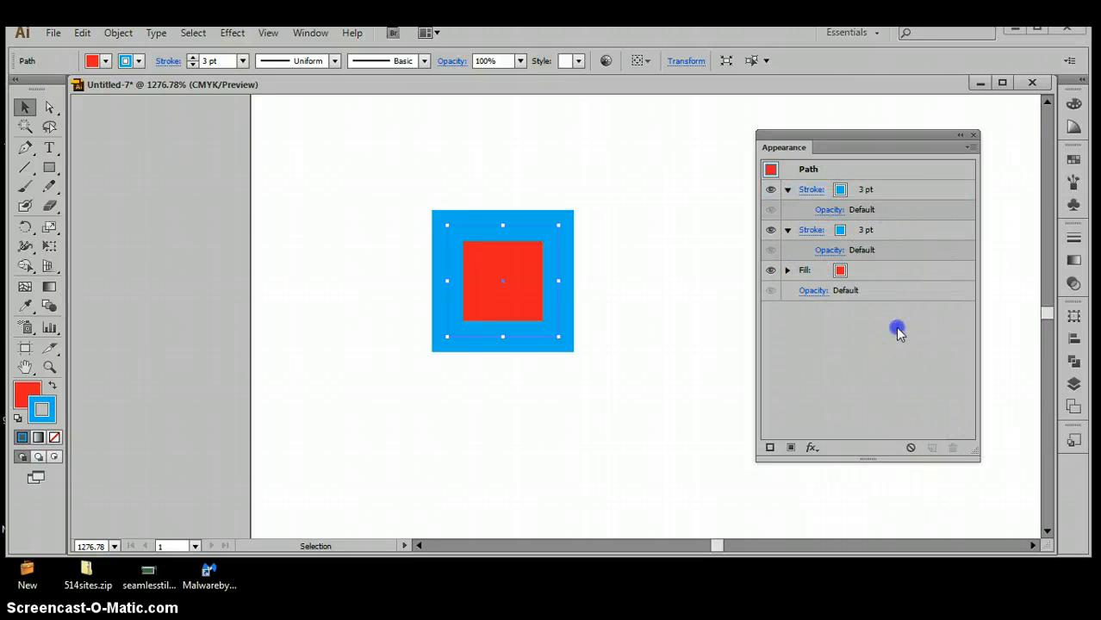
pyautogui.click(864, 191)
pyautogui.click(915, 191)
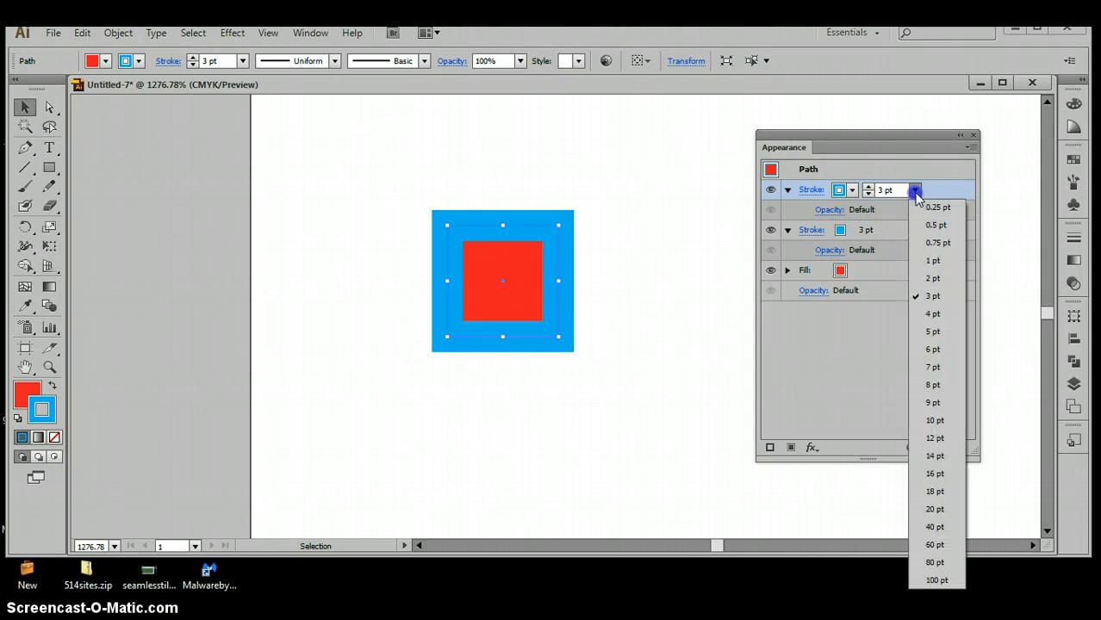
pyautogui.click(933, 261)
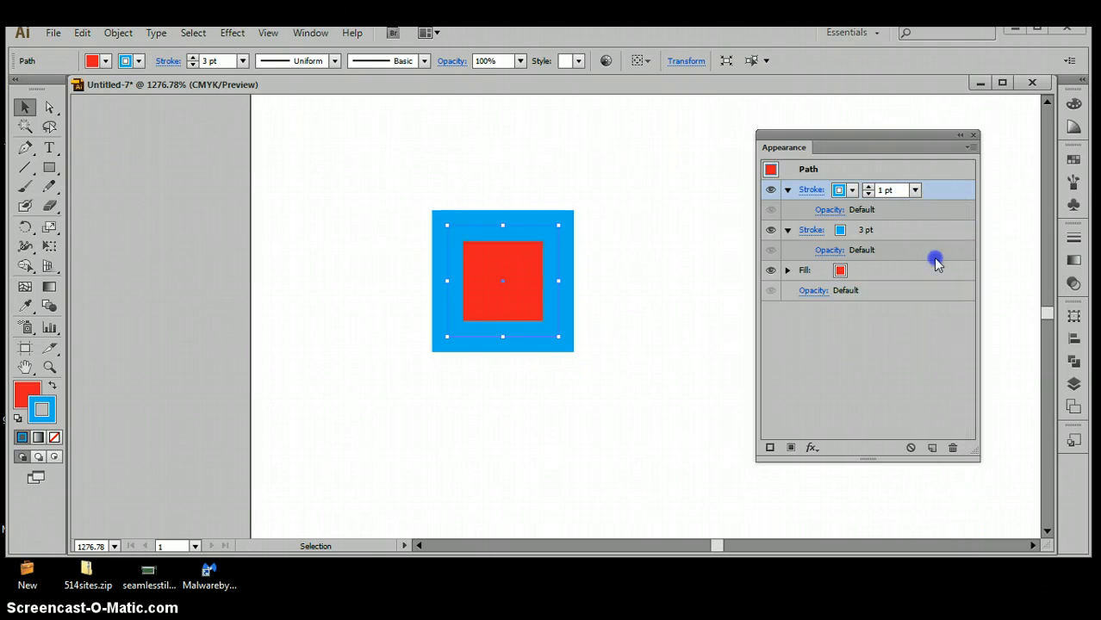
# - Color the square's upper 1 pt stroke white and deselect the square
pyautogui.click(853, 190)
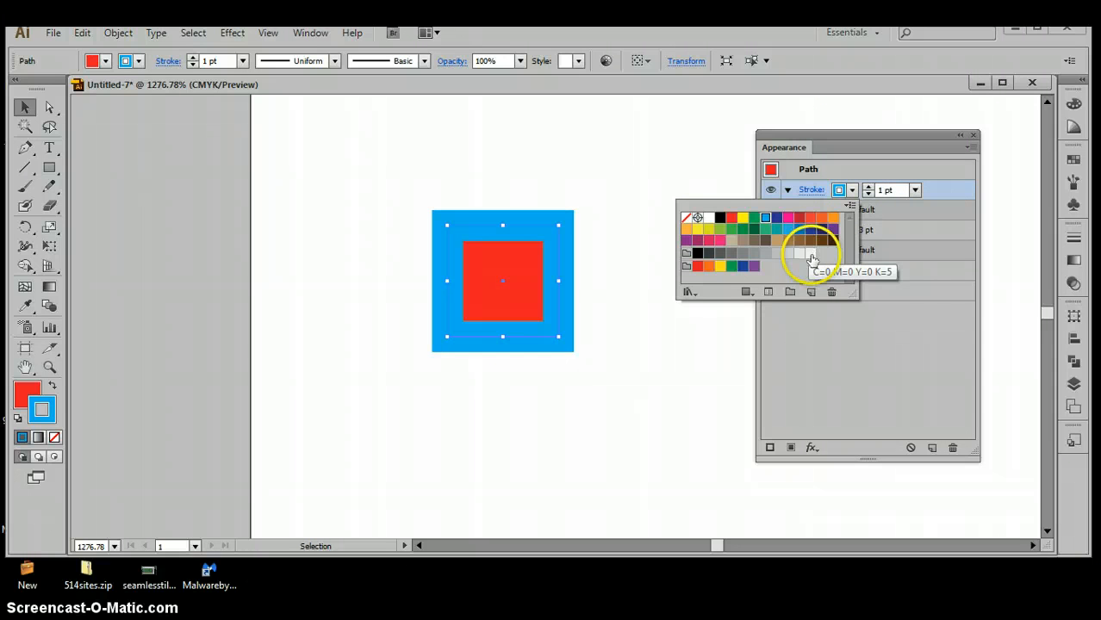
pyautogui.click(711, 219)
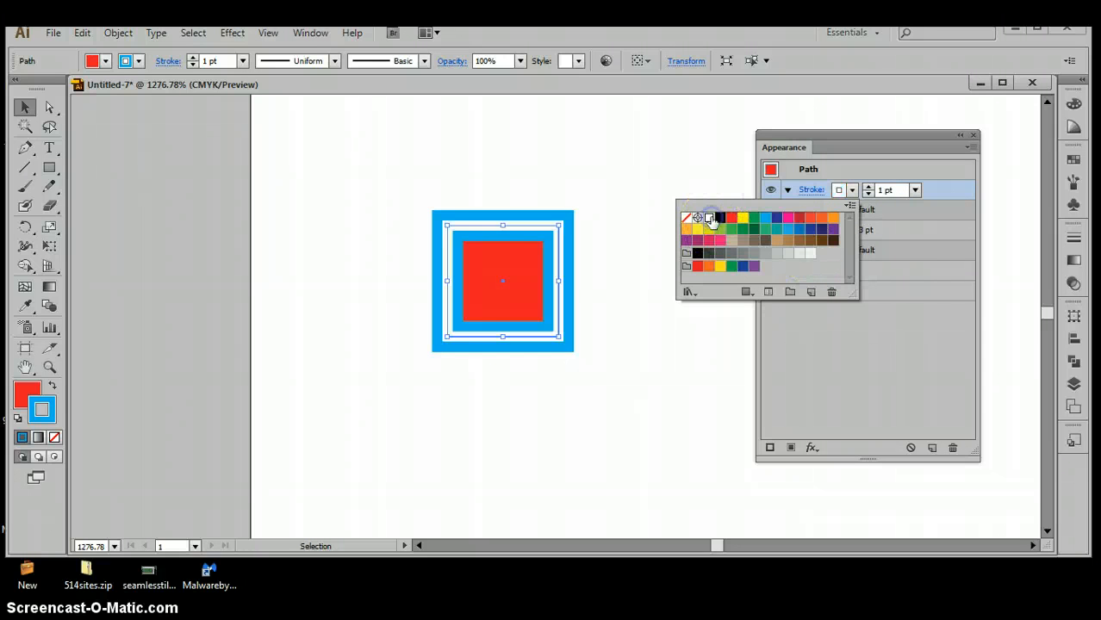
pyautogui.click(913, 368)
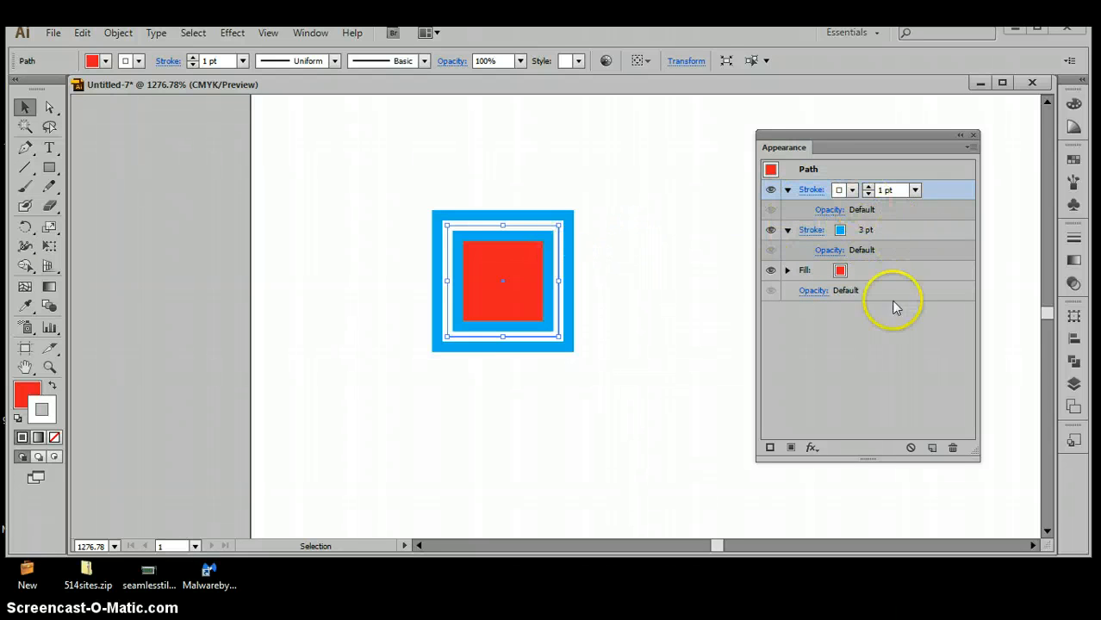
pyautogui.click(868, 345)
pyautogui.click(666, 298)
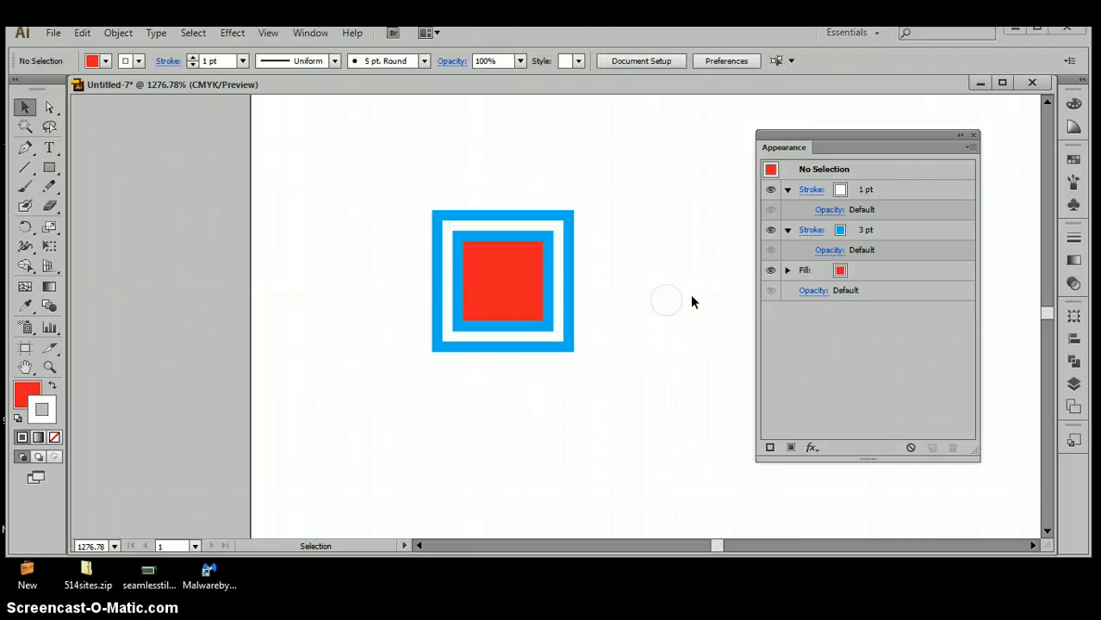
# - Open the Graphic Styles, float them over the appearance attributes and enlarge their display area
pyautogui.click(1073, 442)
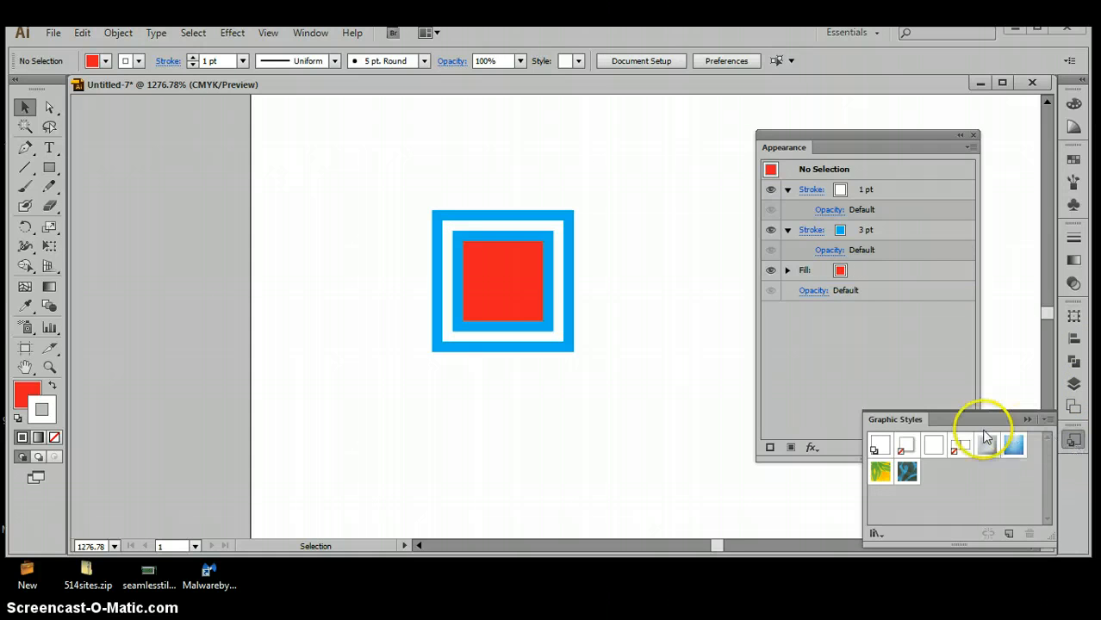
pyautogui.moveTo(977, 421); pyautogui.dragTo(902, 236)
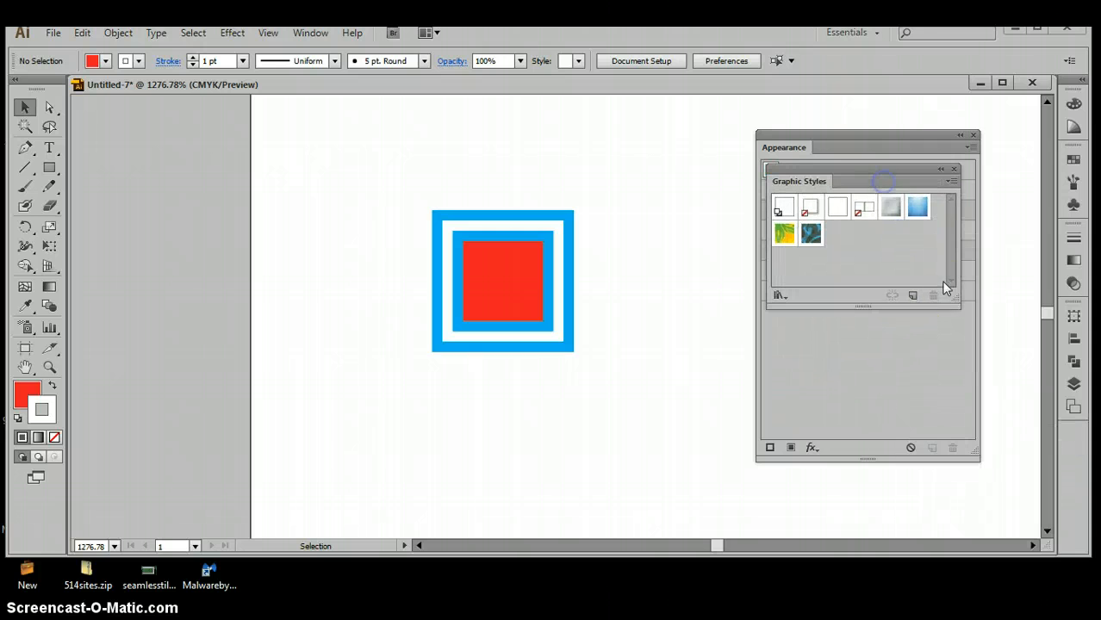
pyautogui.moveTo(956, 298); pyautogui.dragTo(998, 446)
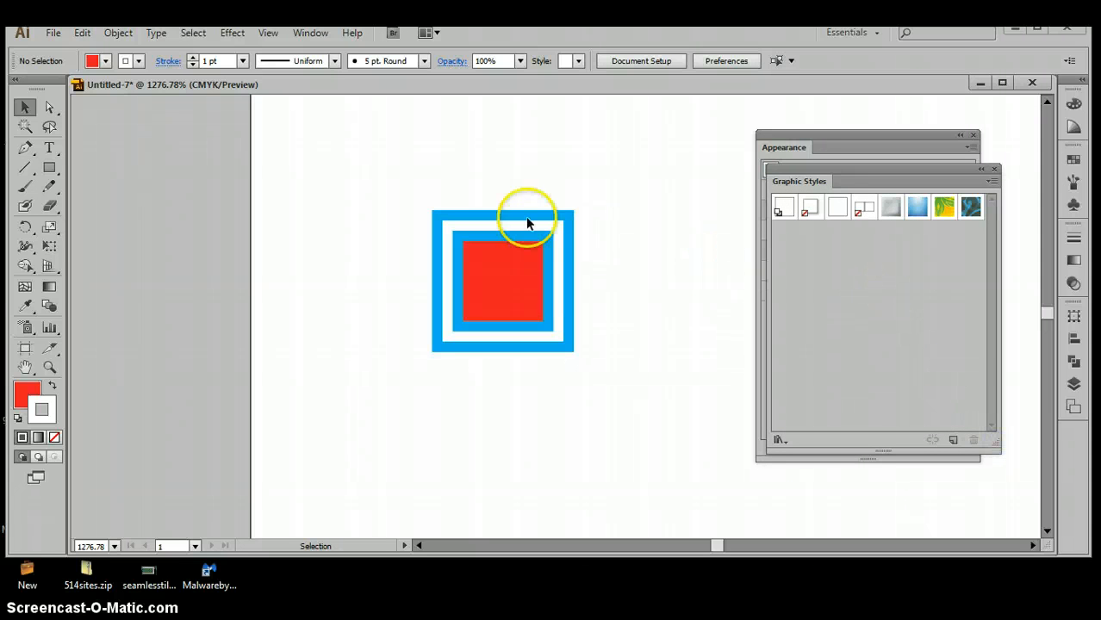
# - Save the selected square's appearance as a new graphic style and deselect the square
pyautogui.moveTo(419, 186); pyautogui.dragTo(622, 376)
pyautogui.moveTo(500, 319); pyautogui.dragTo(816, 318)
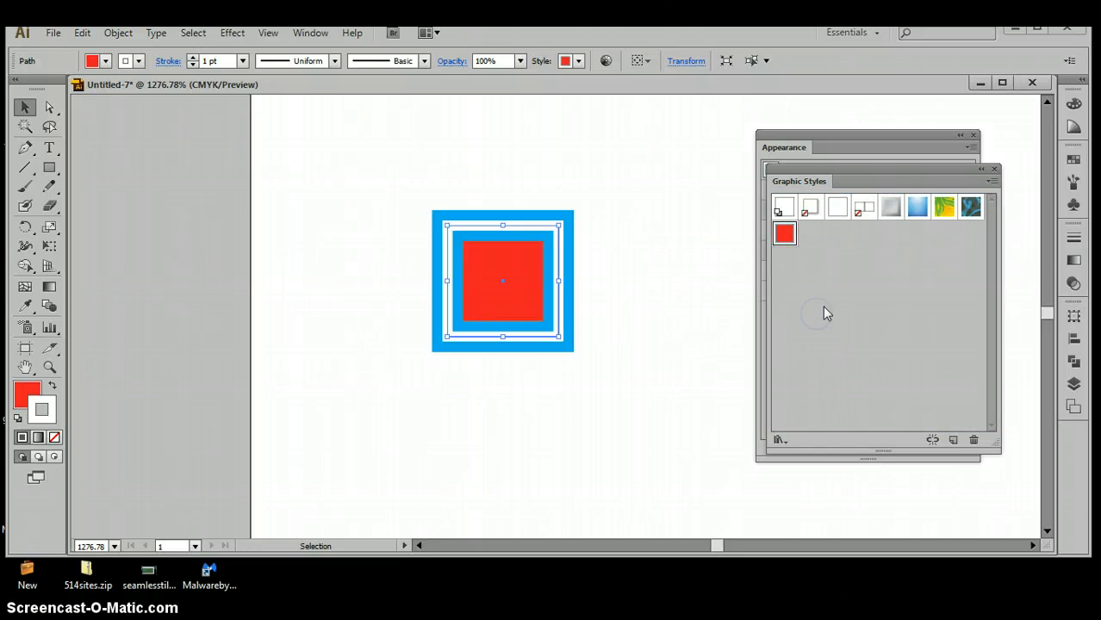
pyautogui.click(784, 237)
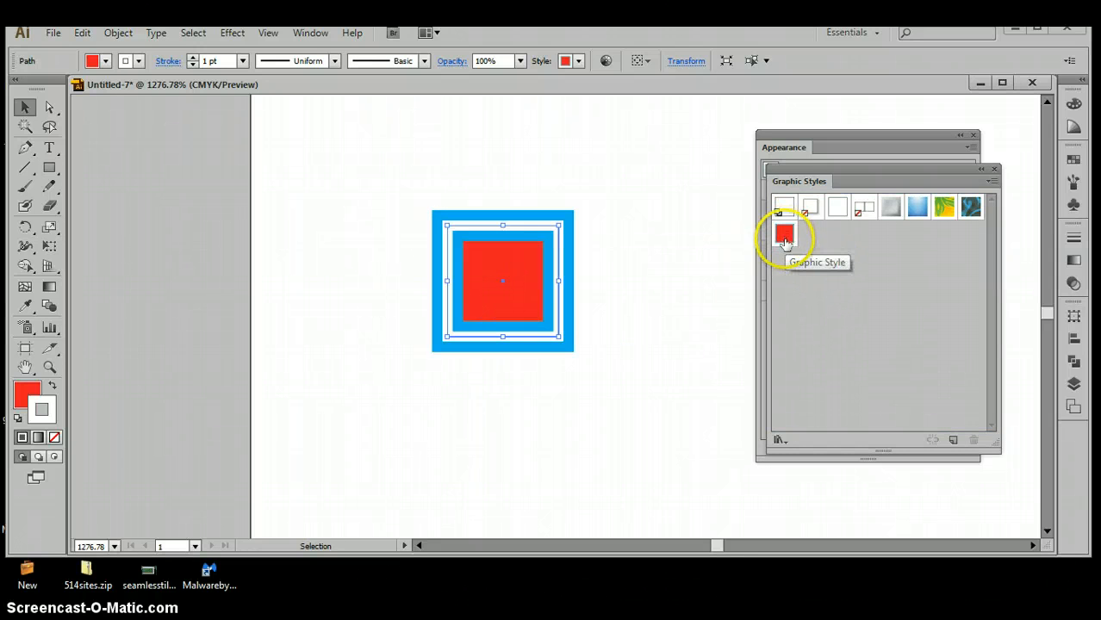
pyautogui.click(622, 319)
# - Apply the newly saved red graphic style to the "Mo0se L0ose" text and deselect it
pyautogui.hotkey('ctrl', 'space')
pyautogui.keyDown('ctrl'); pyautogui.keyDown('alt'); pyautogui.click(570, 312); pyautogui.keyUp('alt'); pyautogui.keyUp('ctrl')
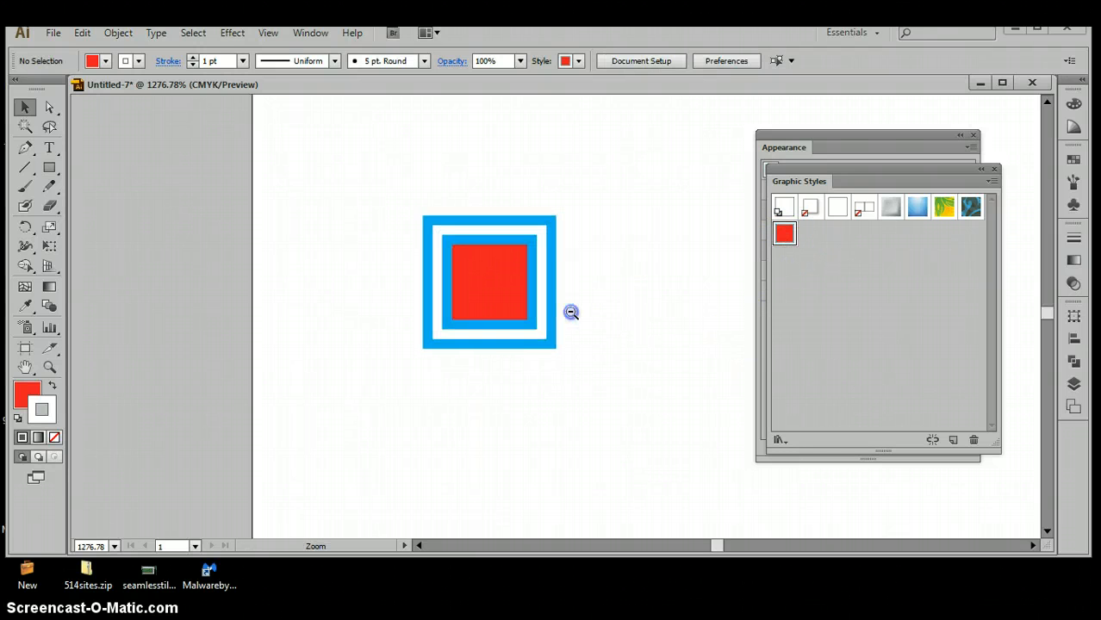
pyautogui.keyDown('ctrl'); pyautogui.keyDown('alt'); pyautogui.click(576, 313); pyautogui.keyUp('alt'); pyautogui.keyUp('ctrl')
pyautogui.keyDown('ctrl'); pyautogui.keyDown('alt'); pyautogui.click(579, 314); pyautogui.keyUp('alt'); pyautogui.keyUp('ctrl')
pyautogui.keyDown('ctrl'); pyautogui.keyDown('alt'); pyautogui.click(578, 311); pyautogui.keyUp('alt'); pyautogui.keyUp('ctrl')
pyautogui.moveTo(608, 365); pyautogui.dragTo(336, 179)
pyautogui.keyDown('ctrl'); pyautogui.keyDown('alt'); pyautogui.click(419, 333); pyautogui.keyUp('alt'); pyautogui.keyUp('ctrl')
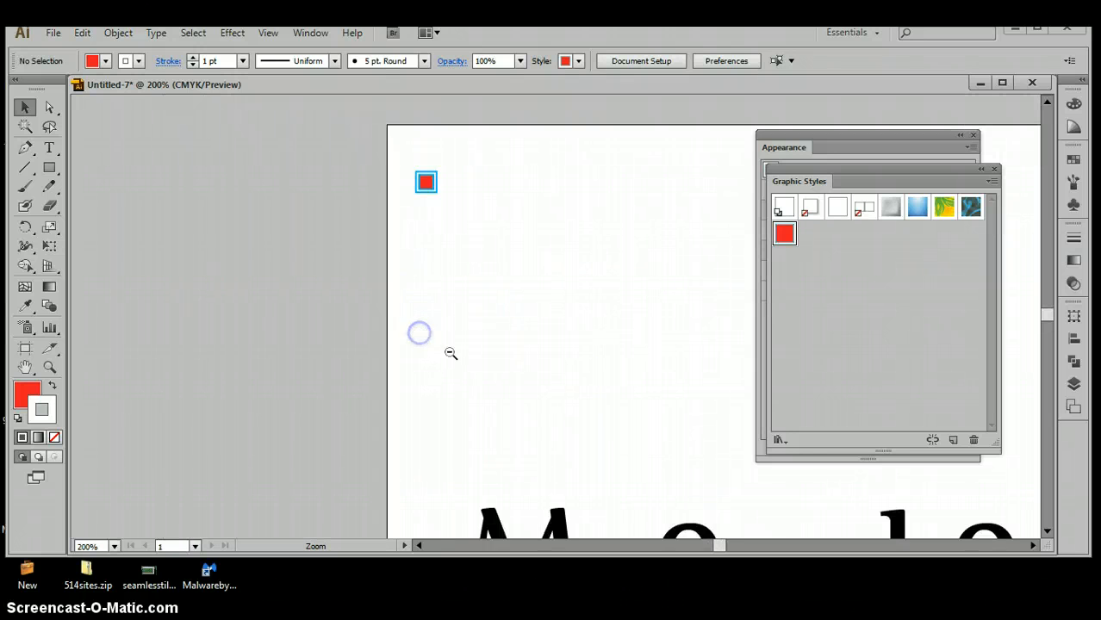
pyautogui.keyDown('ctrl'); pyautogui.keyDown('alt'); pyautogui.click(451, 353); pyautogui.keyUp('alt'); pyautogui.keyUp('ctrl')
pyautogui.moveTo(602, 364); pyautogui.dragTo(559, 341)
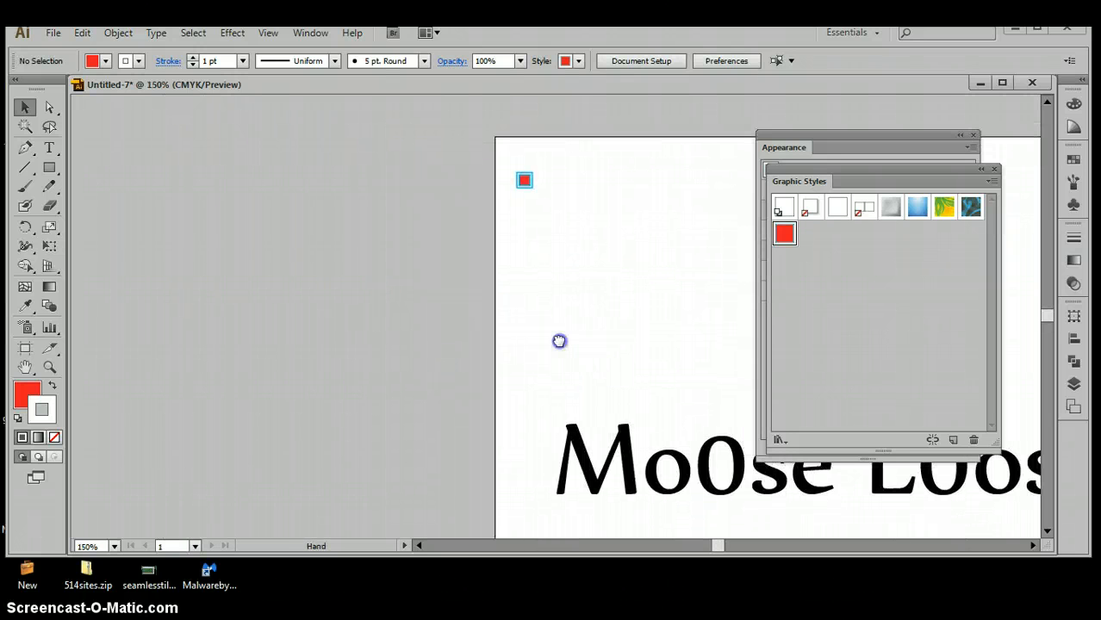
pyautogui.moveTo(308, 243); pyautogui.dragTo(249, 251)
pyautogui.click(288, 336)
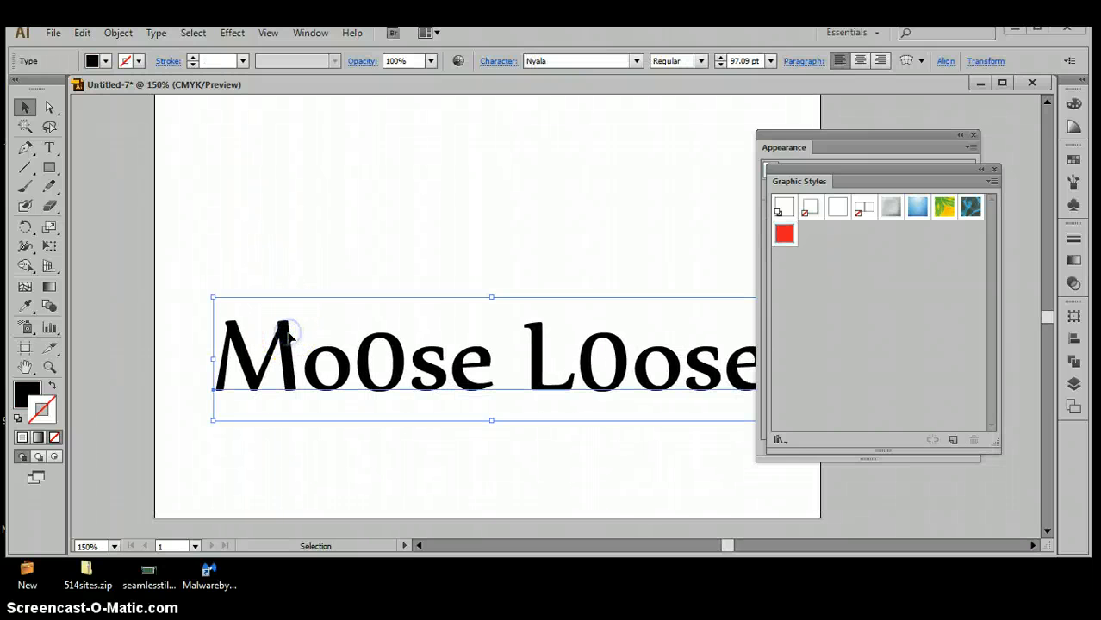
pyautogui.click(783, 233)
pyautogui.click(506, 248)
# - Examine the stacked blue and white strokes on the text's letters up close
pyautogui.hotkey('ctrl', 'space')
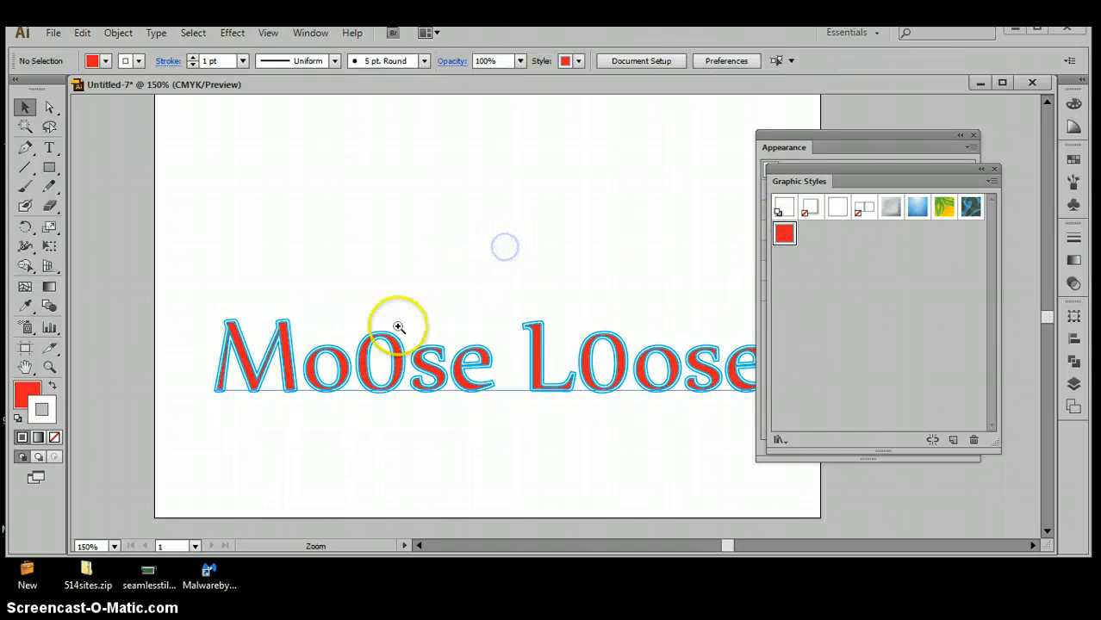
pyautogui.moveTo(340, 316); pyautogui.dragTo(442, 407)
pyautogui.keyDown('alt'); pyautogui.click(381, 312); pyautogui.keyUp('alt')
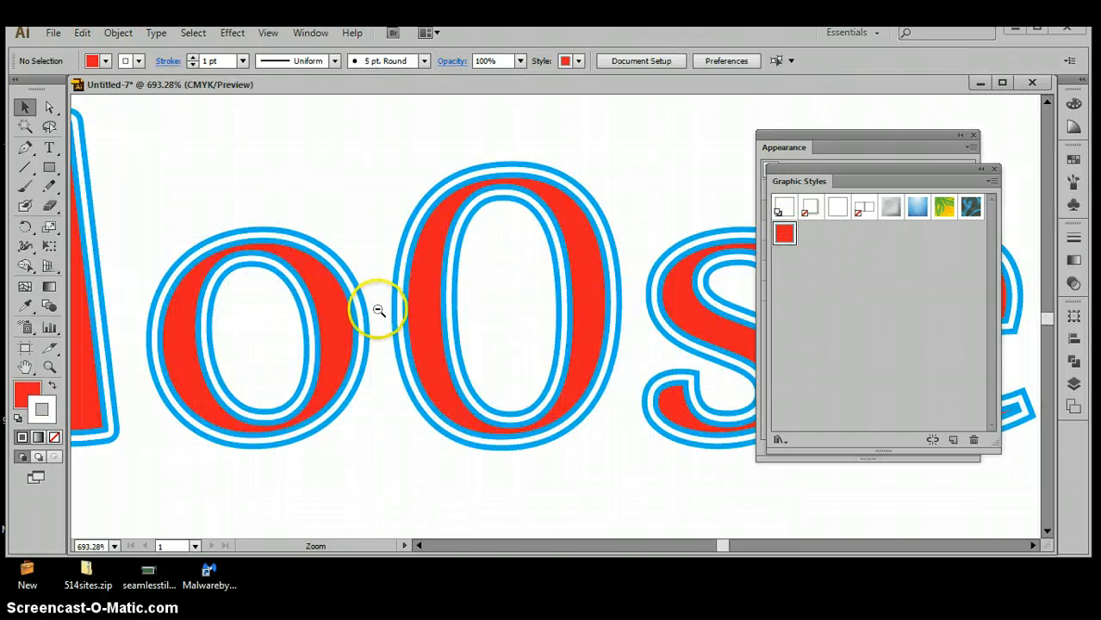
pyautogui.keyDown('alt'); pyautogui.click(410, 318); pyautogui.keyUp('alt')
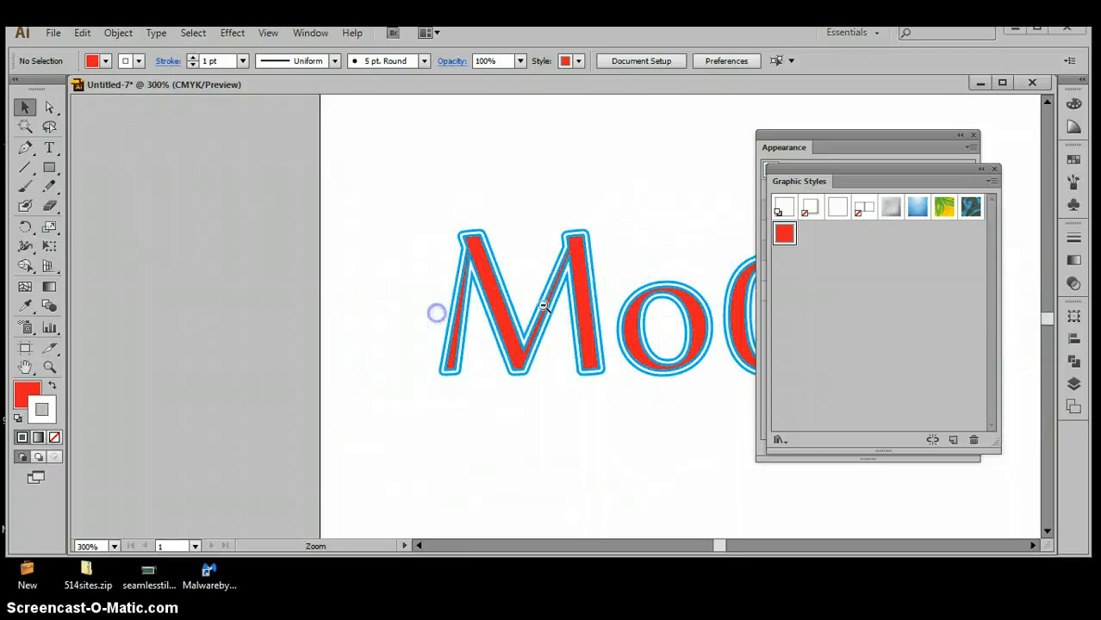
pyautogui.keyDown('alt'); pyautogui.click(639, 236); pyautogui.keyUp('alt')
pyautogui.moveTo(646, 228); pyautogui.dragTo(444, 215)
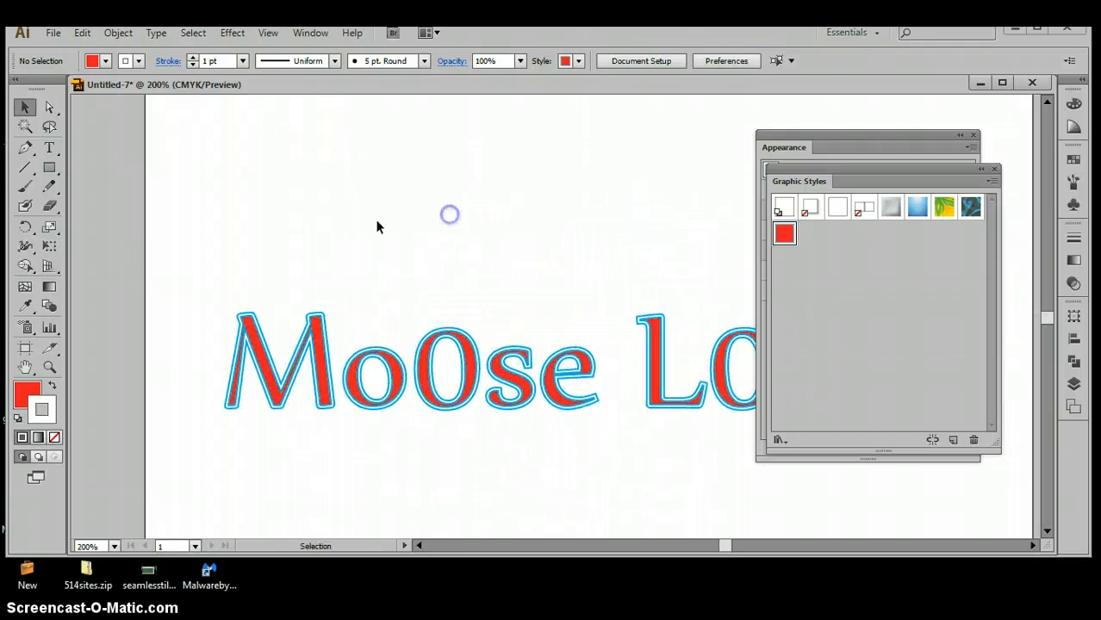
# - Draw a five-pointed star above the text with the Star tool and apply the saved red graphic style to it
pyautogui.click(47, 169)
pyautogui.moveTo(46, 169); pyautogui.dragTo(99, 243)
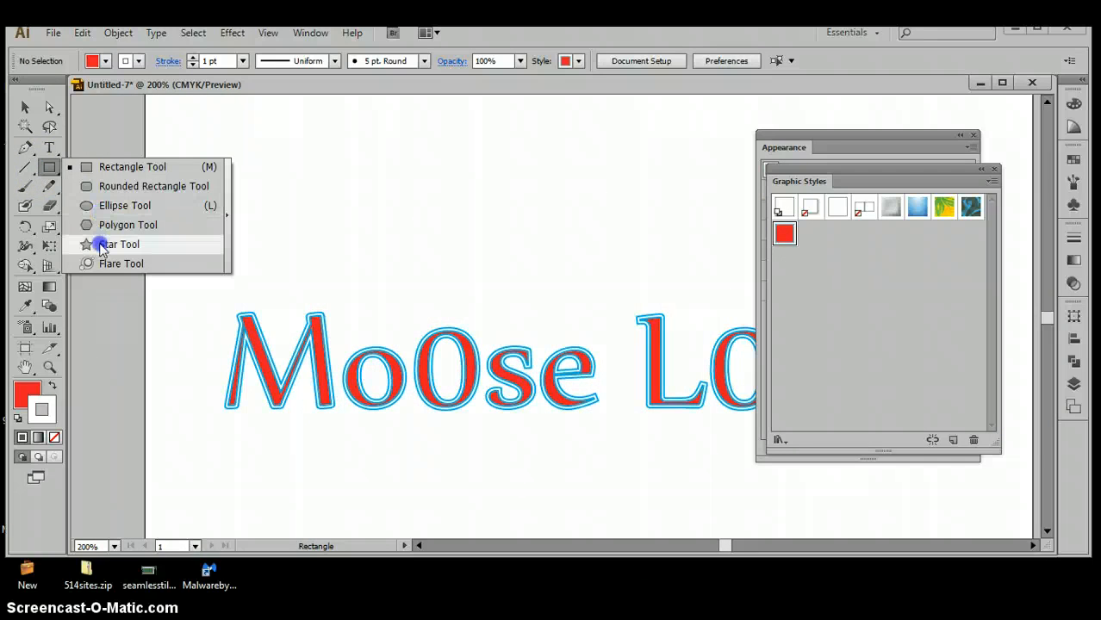
pyautogui.moveTo(455, 167); pyautogui.dragTo(560, 248)
pyautogui.click(783, 233)
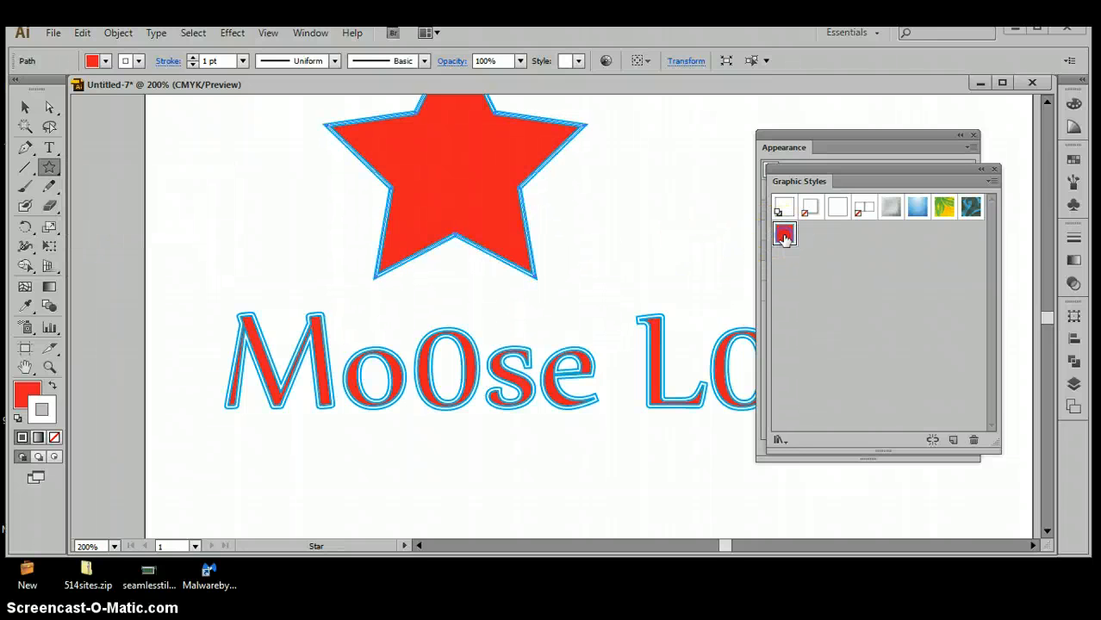
pyautogui.click(30, 108)
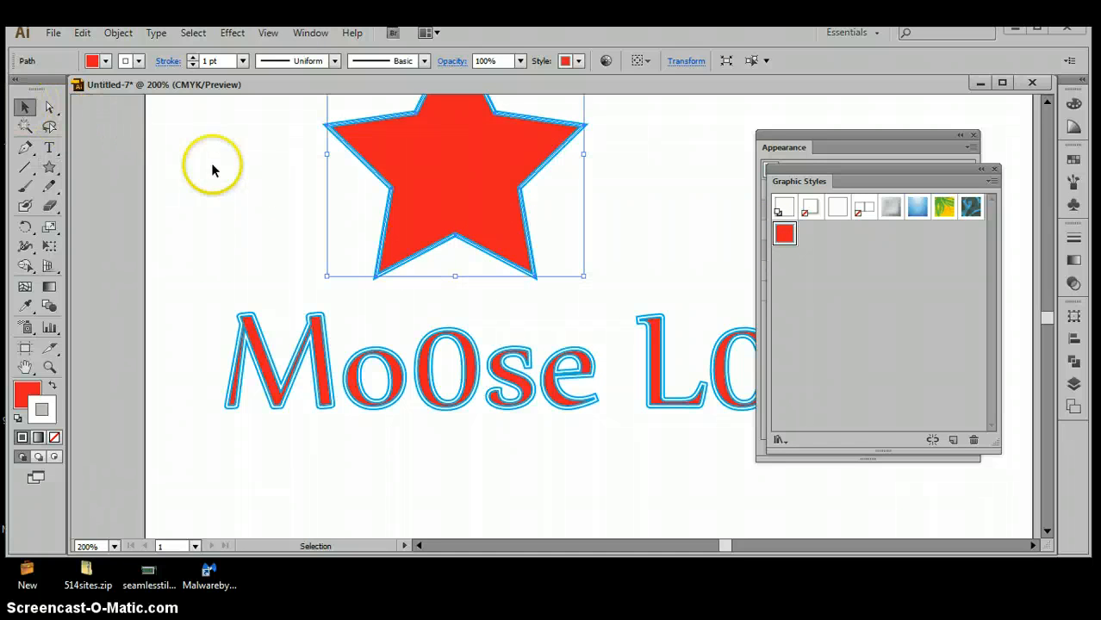
pyautogui.click(256, 217)
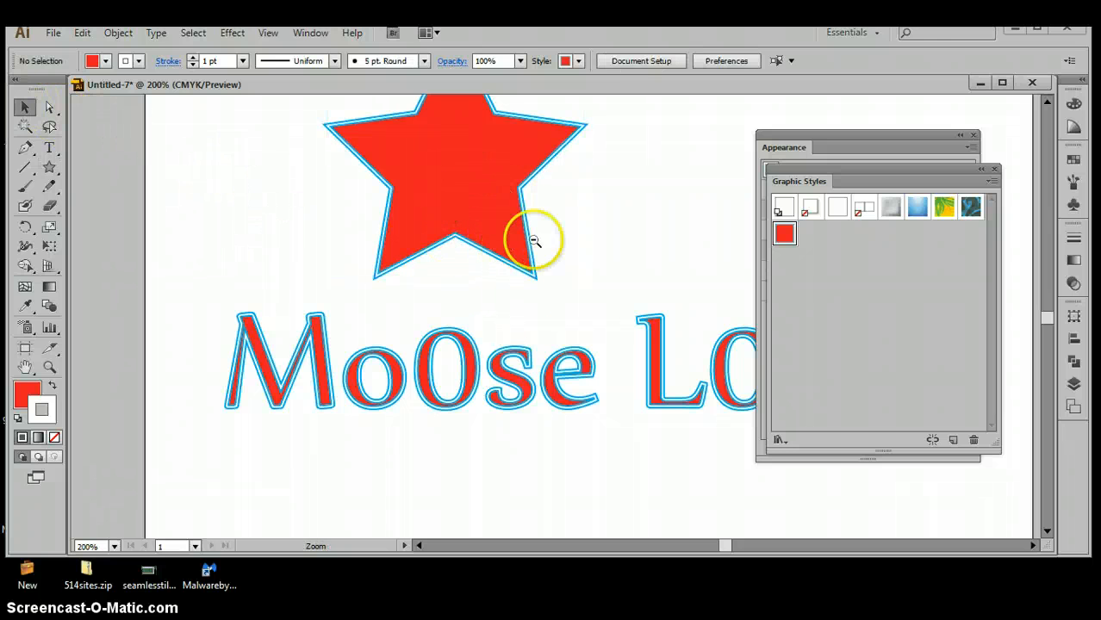
pyautogui.keyDown('alt'); pyautogui.click(568, 237); pyautogui.keyUp('alt')
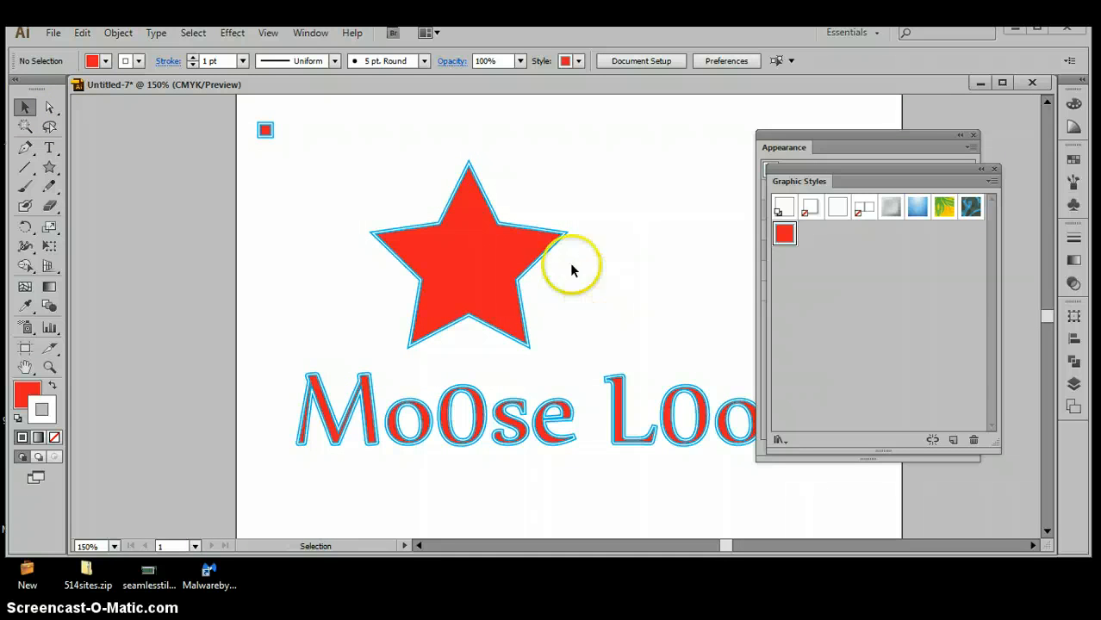
# - Delete the star above the text
pyautogui.click(485, 250)
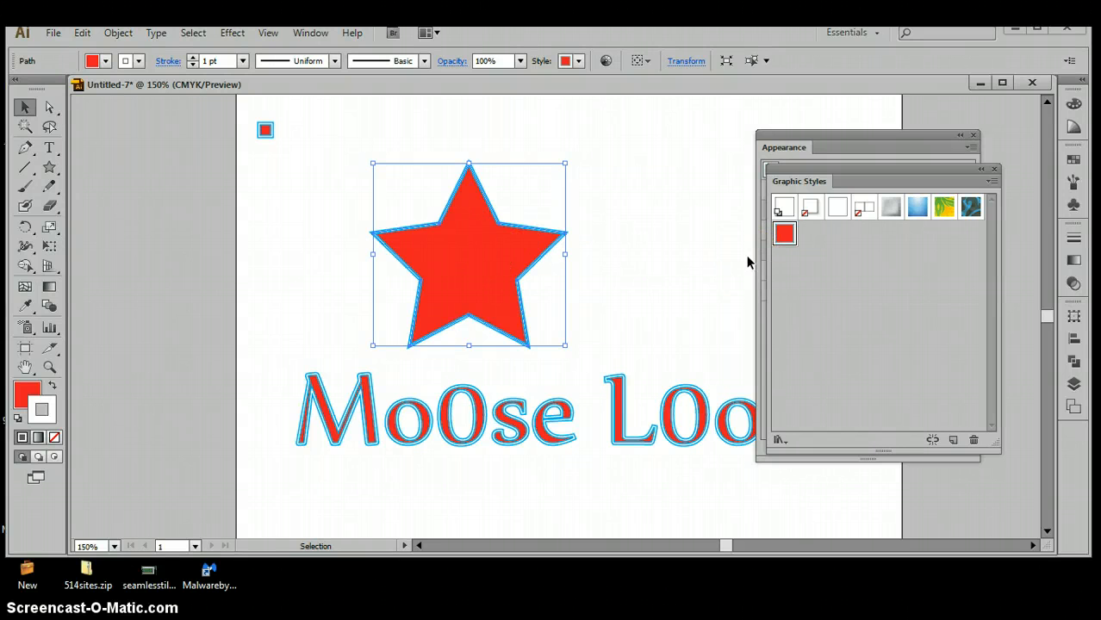
pyautogui.press('Delete')
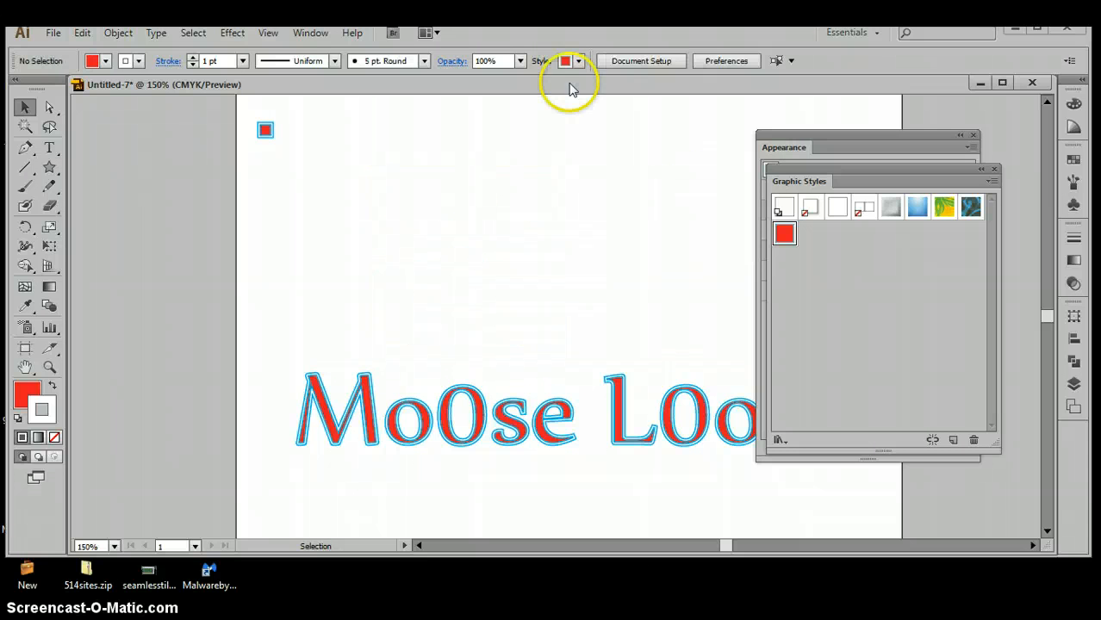
# - Enlarge the small square to about twice its size, scaling its upper stroke to about 1.92 pt, and save its appearance as a second graphic style
pyautogui.click(272, 131)
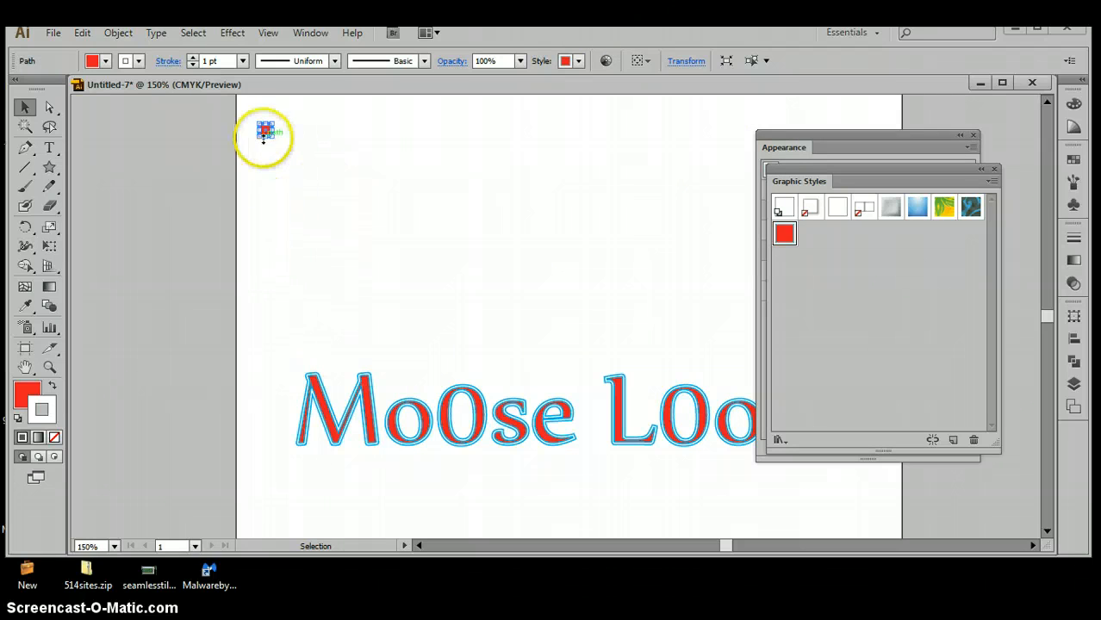
pyautogui.moveTo(272, 138); pyautogui.dragTo(288, 152)
pyautogui.click(379, 175)
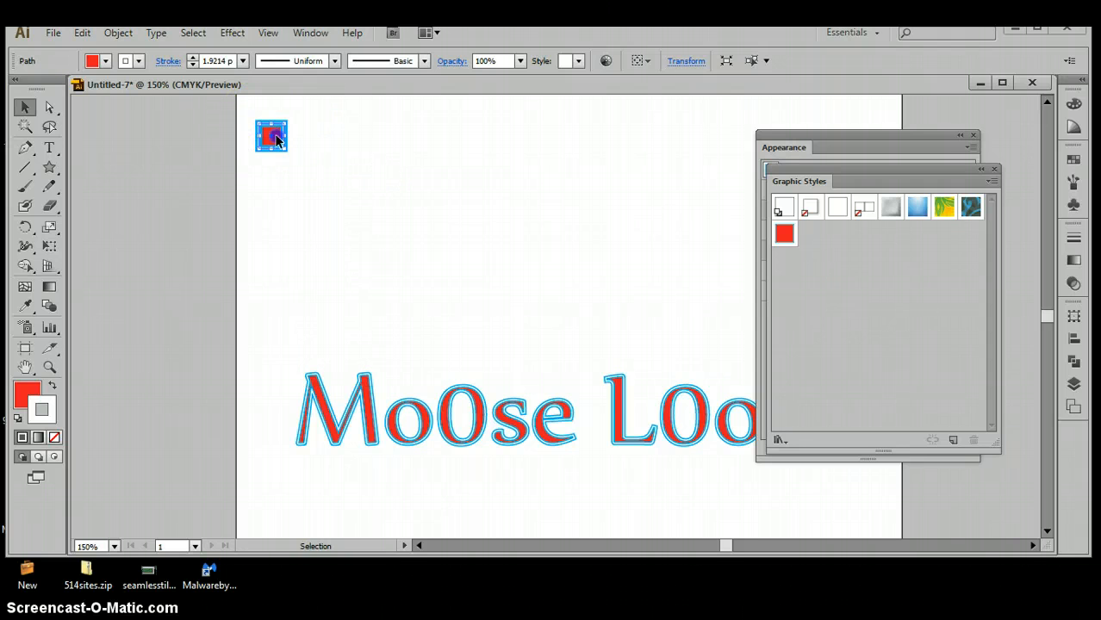
pyautogui.moveTo(275, 139); pyautogui.dragTo(767, 238)
pyautogui.moveTo(829, 267); pyautogui.dragTo(831, 268)
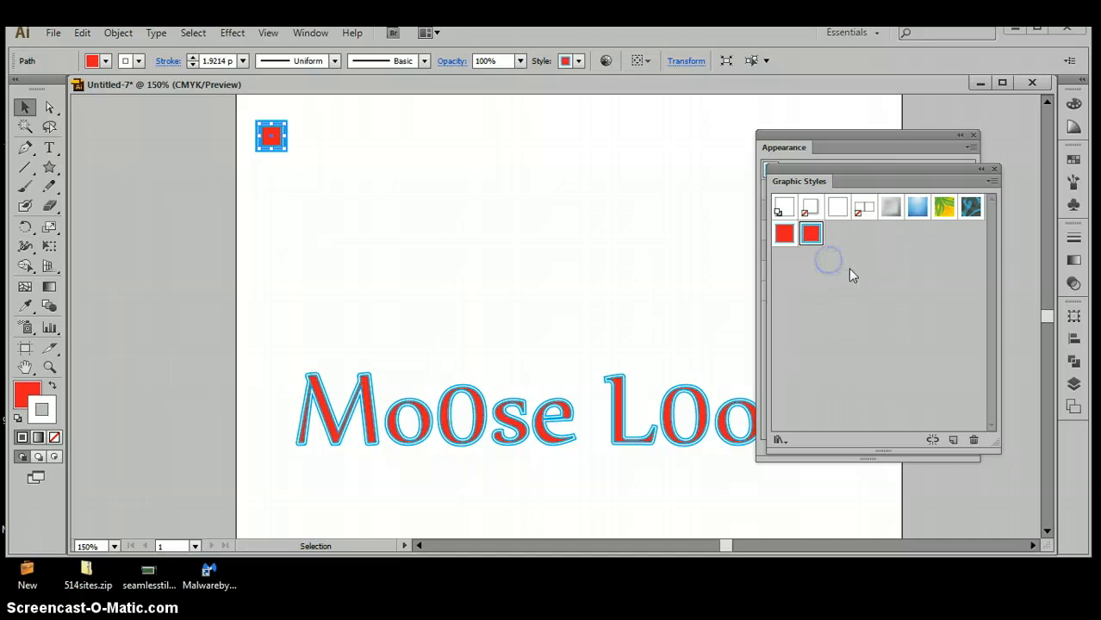
# - Apply the second graphic style, with the thicker strokes, to the "Mo0se L0ose" text
pyautogui.click(615, 400)
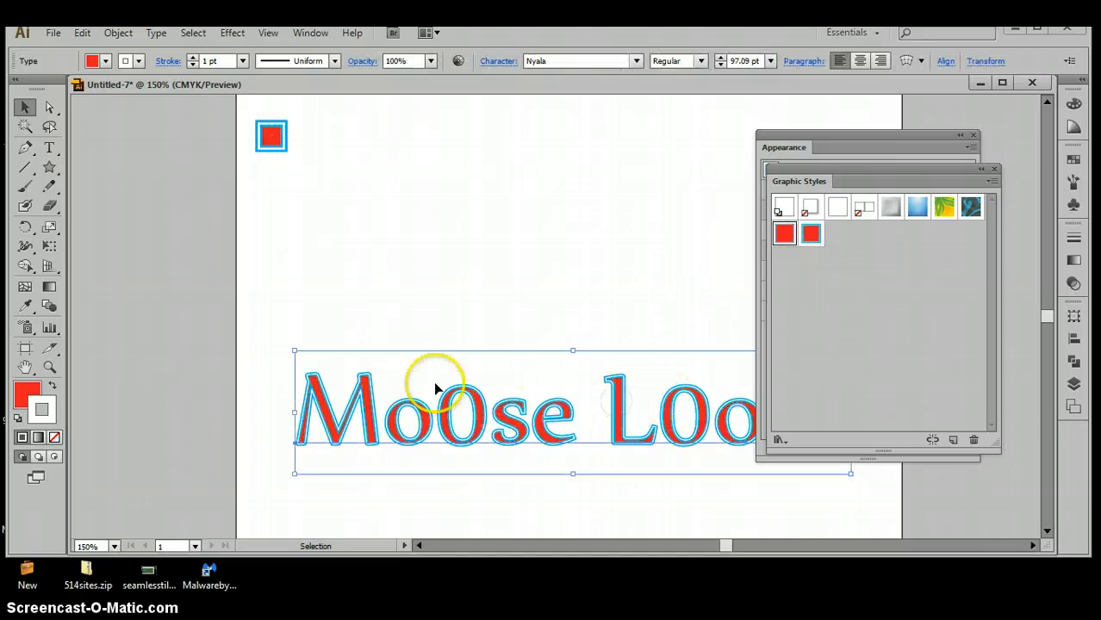
pyautogui.hotkey('ctrl', 'space')
pyautogui.click(468, 414)
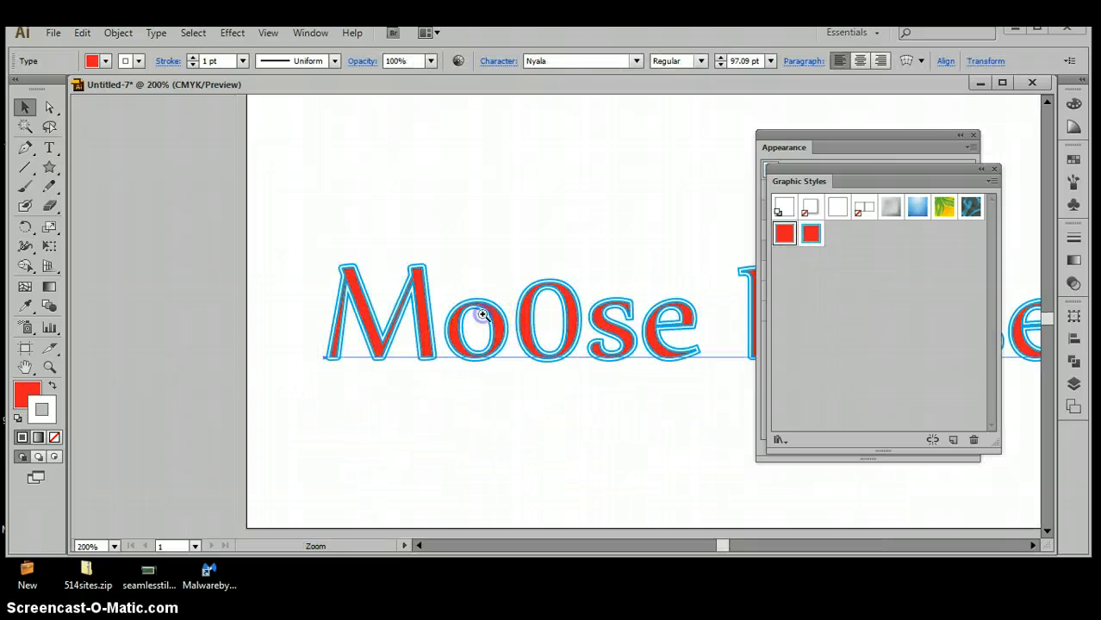
pyautogui.click(482, 315)
pyautogui.click(504, 297)
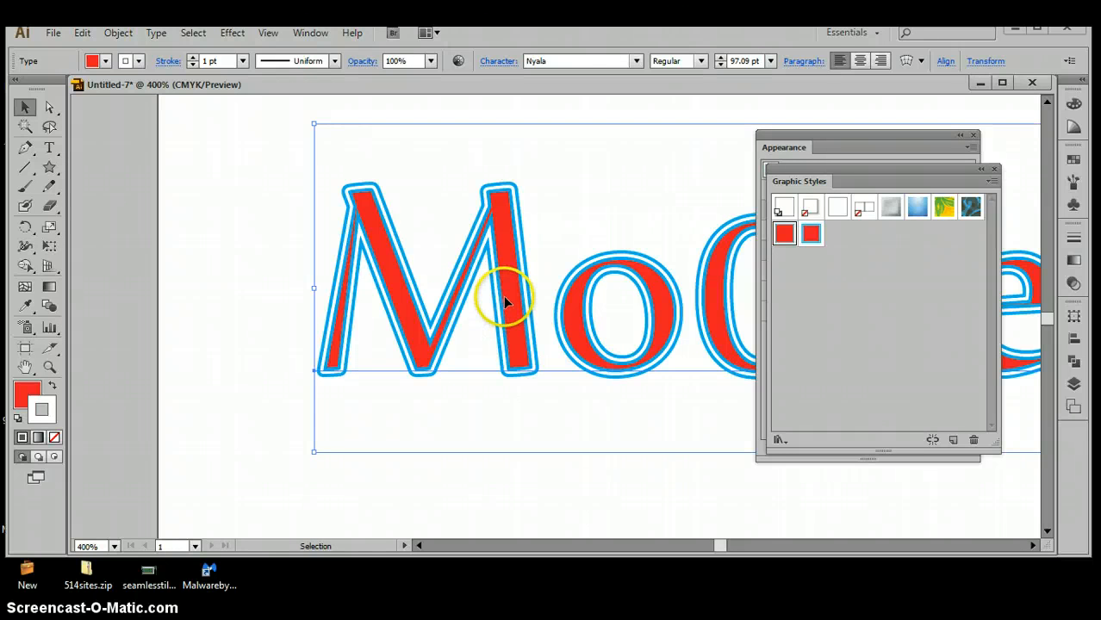
pyautogui.click(811, 234)
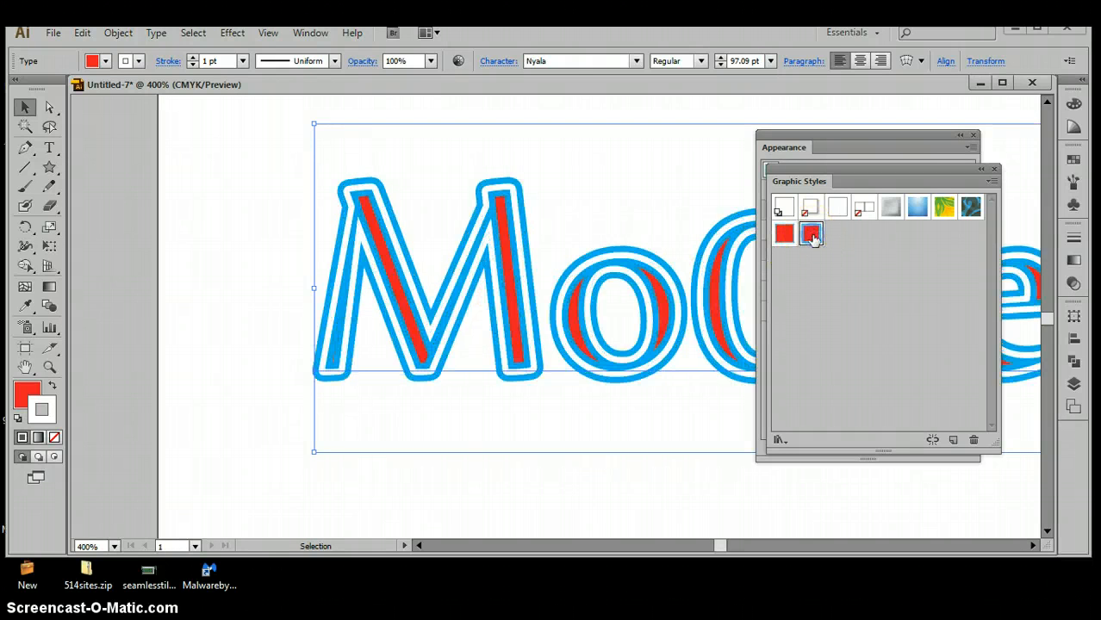
# - Alternate the text between the two saved graphic styles, finish with the first one and deselect the text
pyautogui.click(784, 238)
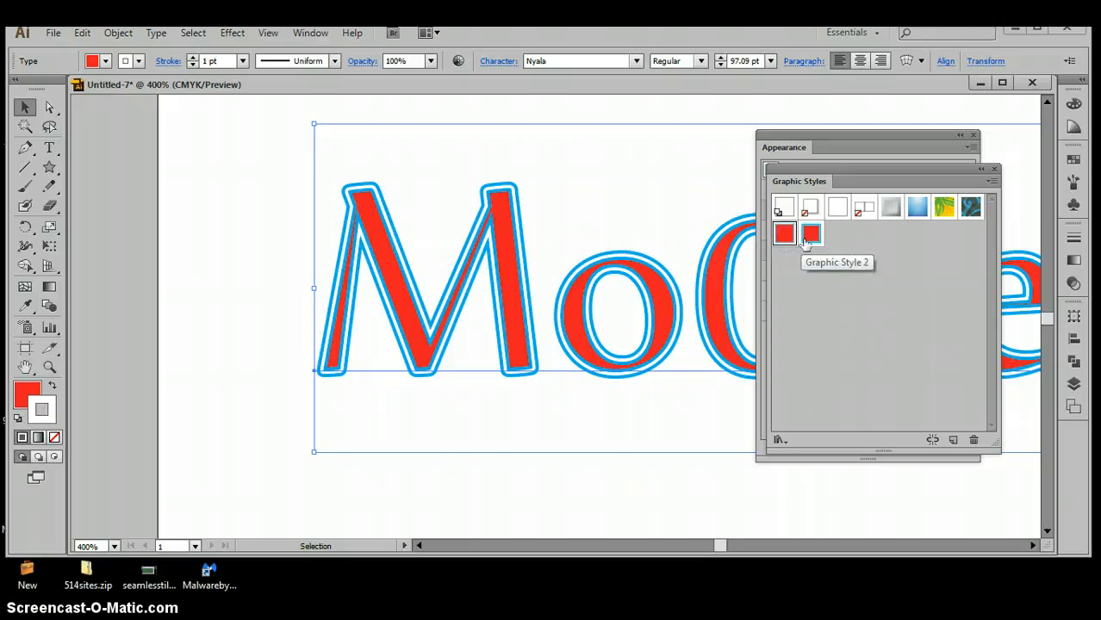
pyautogui.click(810, 236)
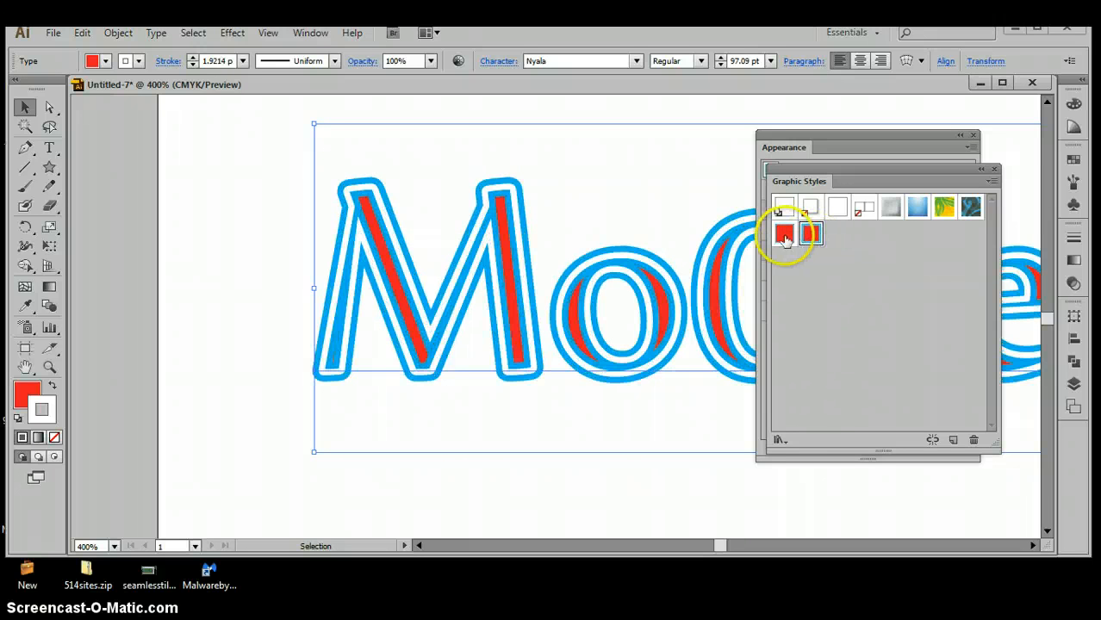
pyautogui.click(784, 238)
pyautogui.click(810, 238)
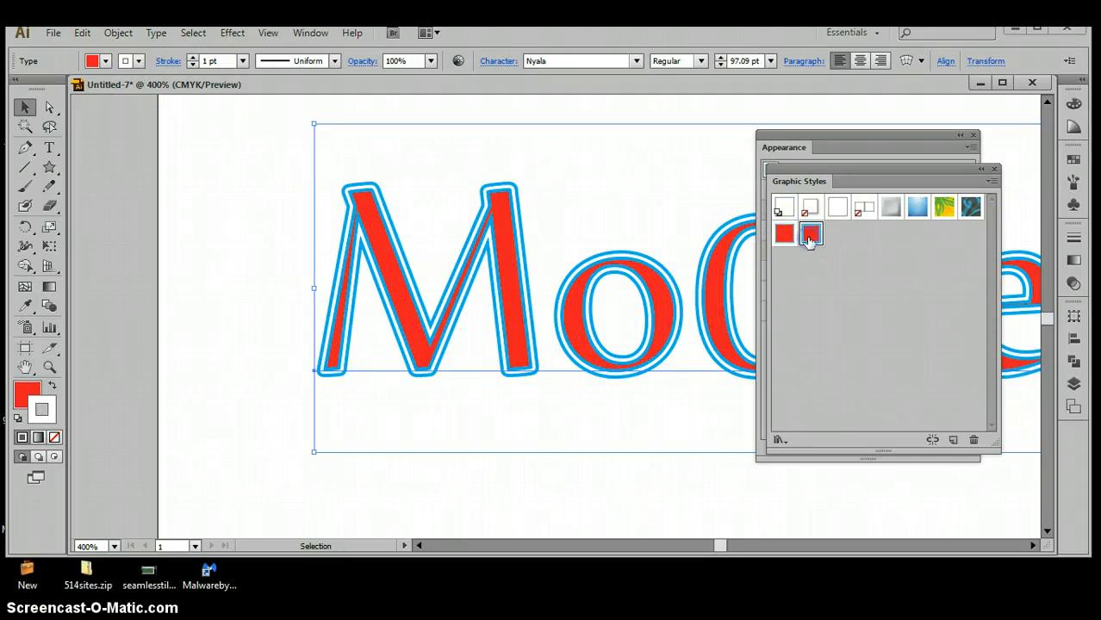
pyautogui.click(782, 238)
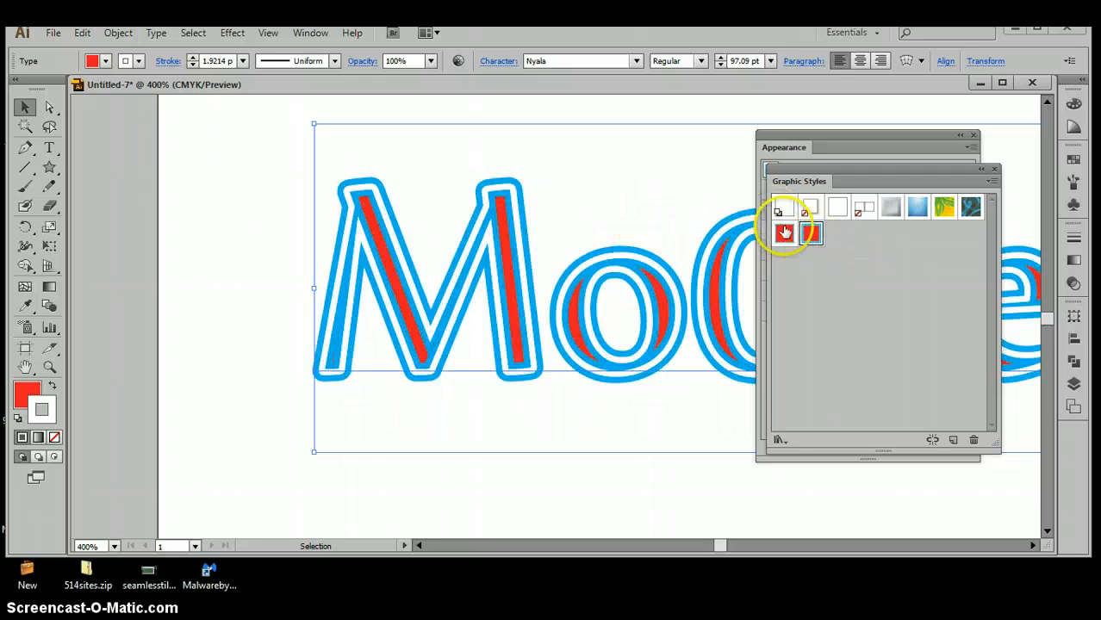
pyautogui.click(784, 234)
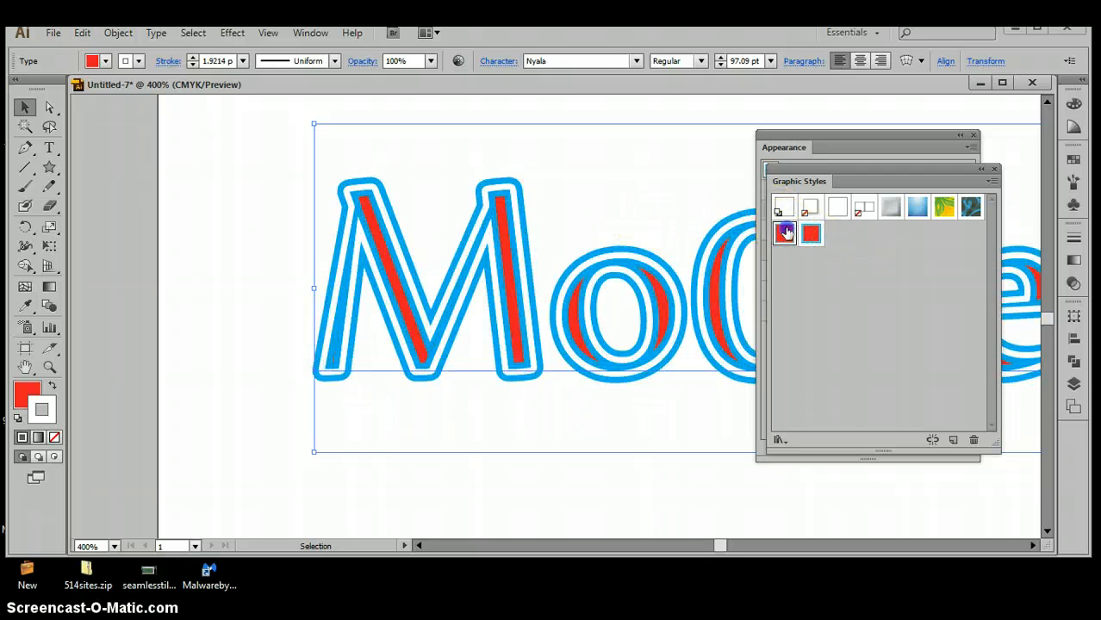
pyautogui.click(274, 197)
pyautogui.hotkey('ctrl', 'alt', 'space')
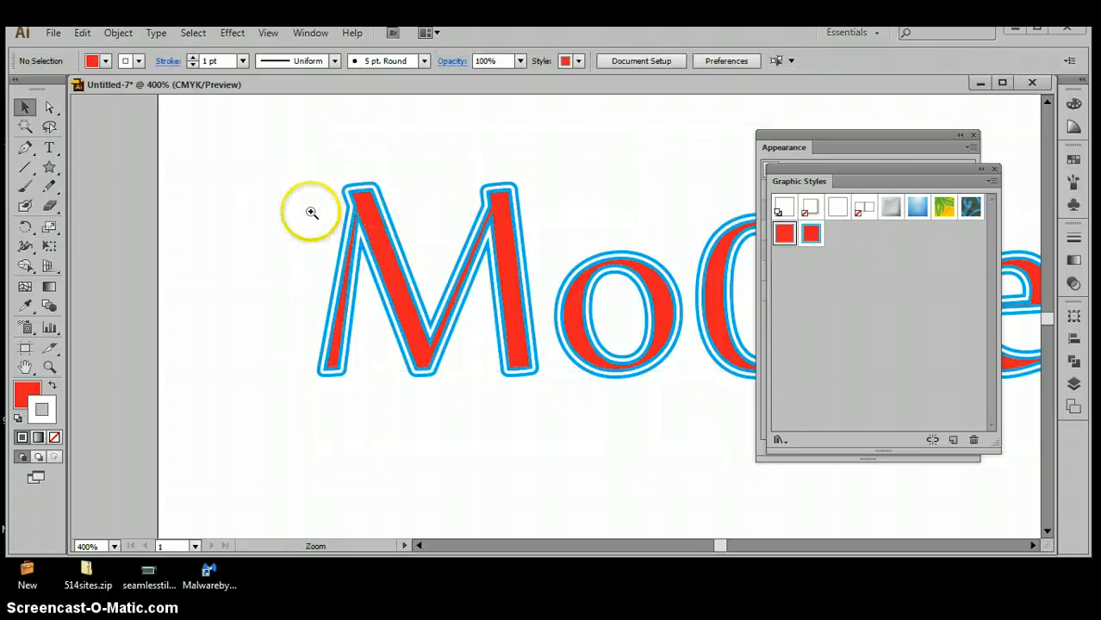
pyautogui.click(411, 239)
pyautogui.click(499, 238)
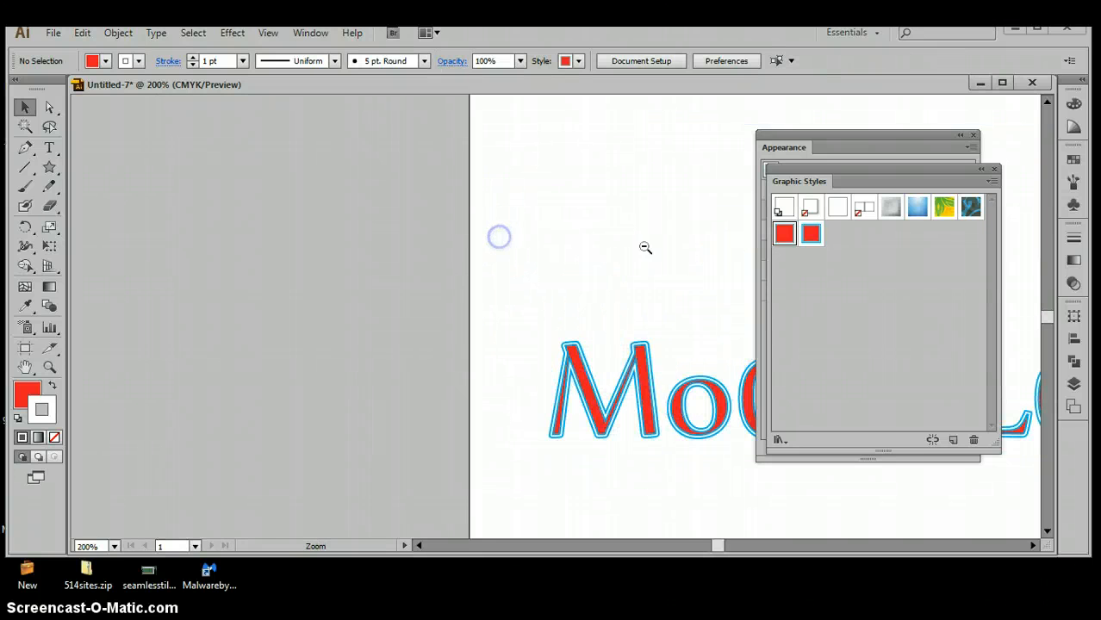
pyautogui.click(643, 247)
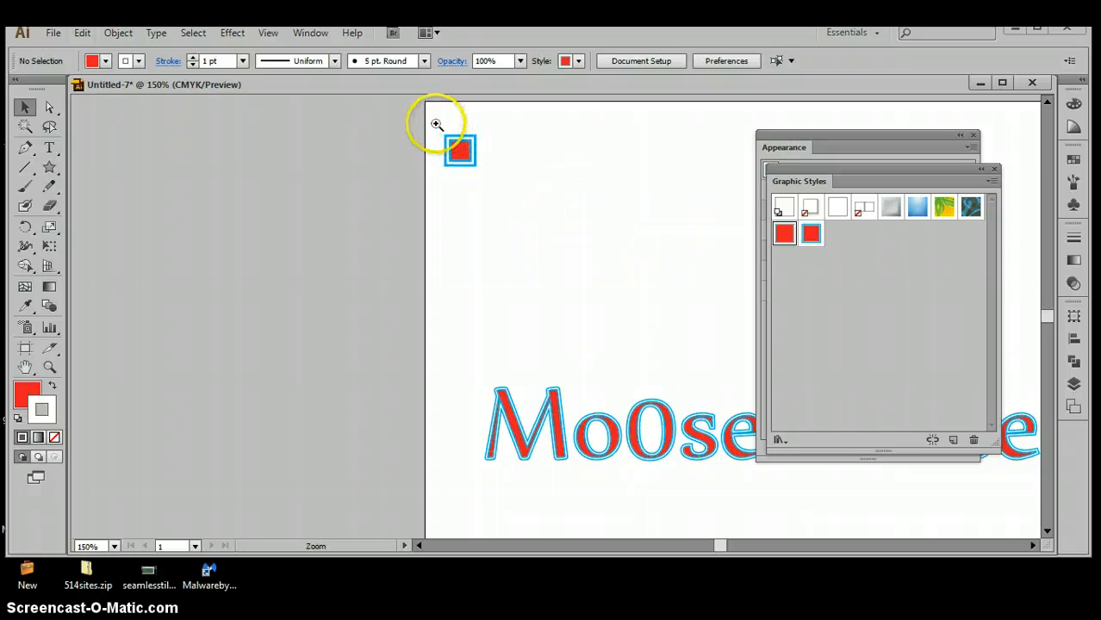
# - Shrink the small square to about half its size, scaling its white stroke to about 0.96 pt
pyautogui.moveTo(435, 123); pyautogui.dragTo(502, 191)
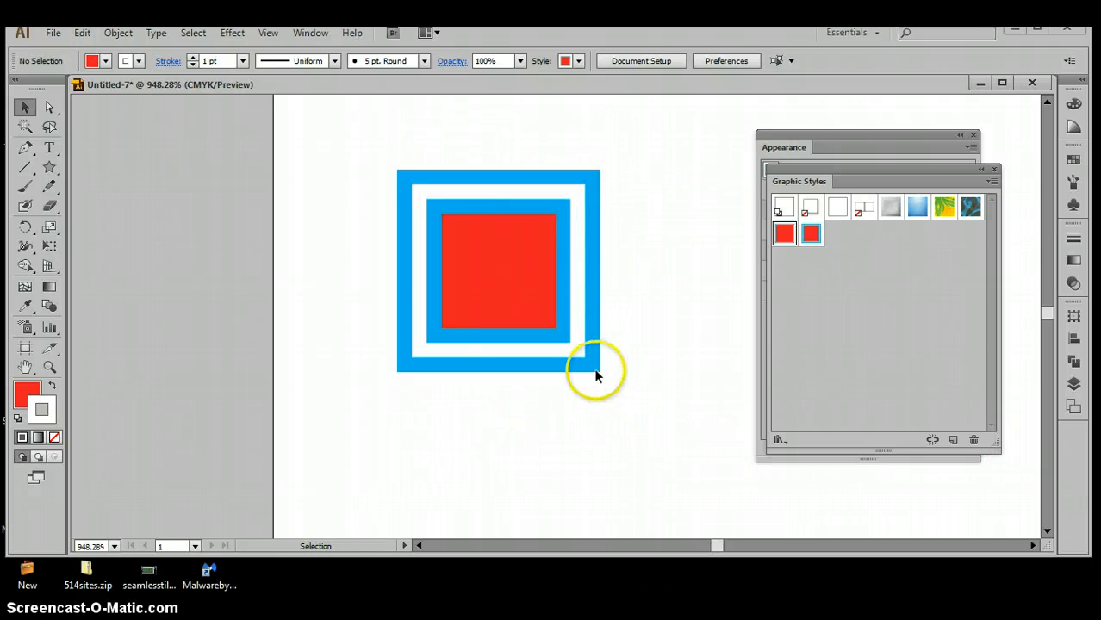
pyautogui.click(574, 351)
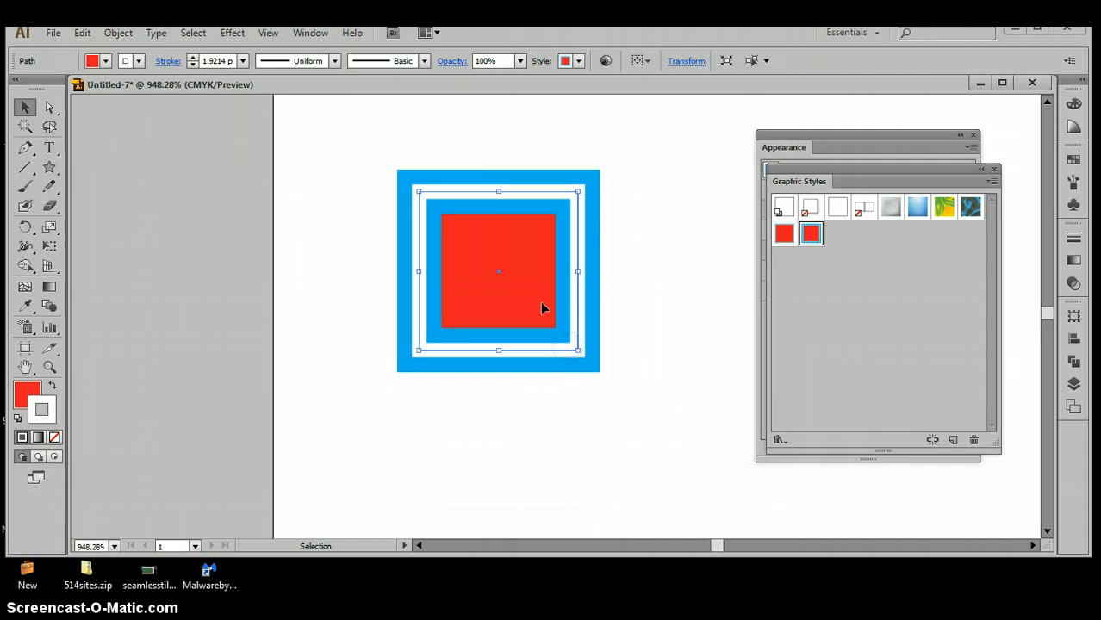
pyautogui.moveTo(582, 346); pyautogui.dragTo(499, 291)
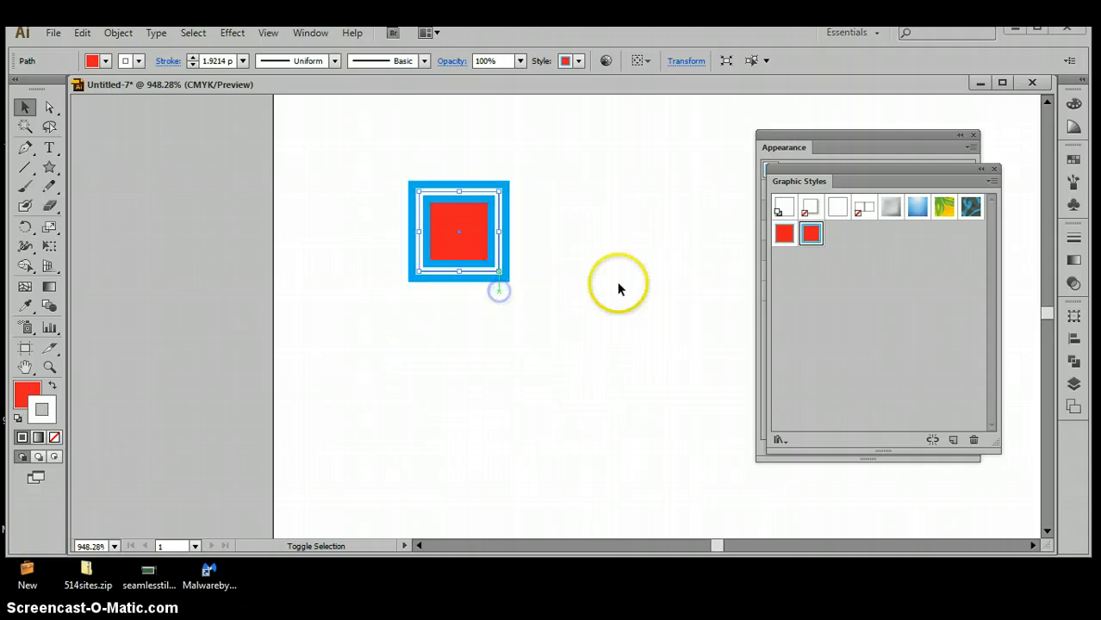
pyautogui.click(615, 280)
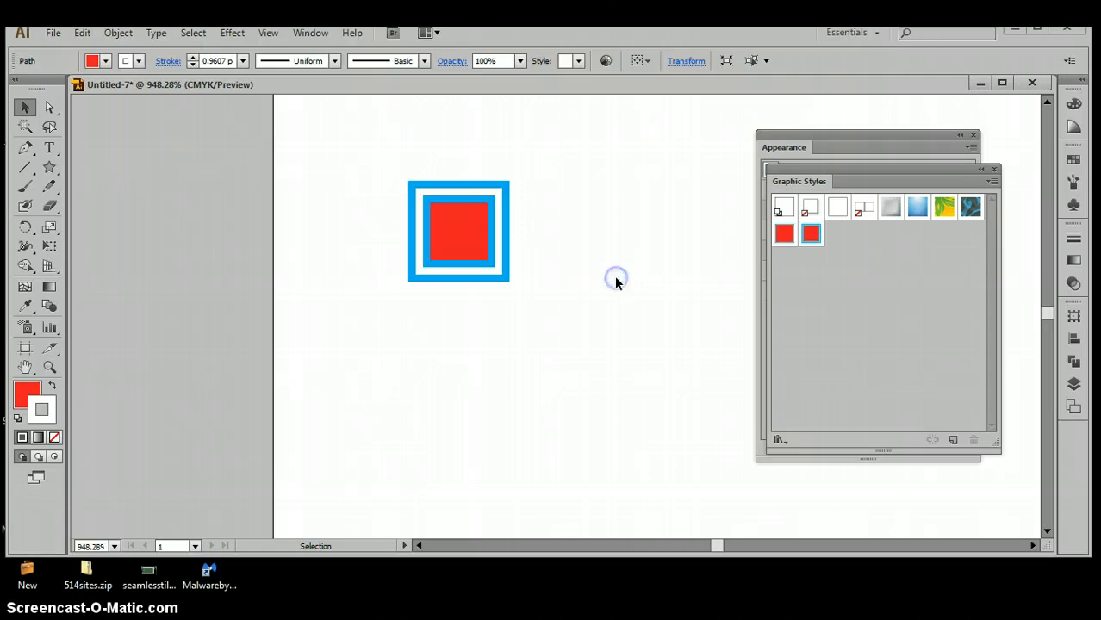
# - Apply a Roughen effect to only the square's white stroke, with 5% relative size, detail 10/in and corner points, and deselect the square
pyautogui.click(490, 231)
pyautogui.click(776, 150)
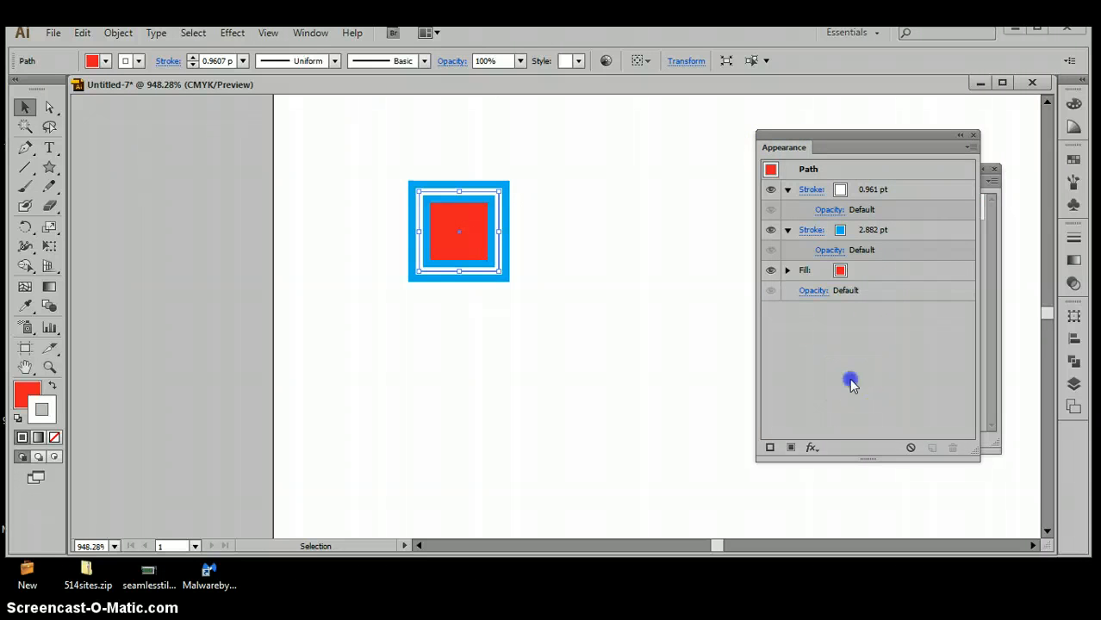
pyautogui.click(559, 243)
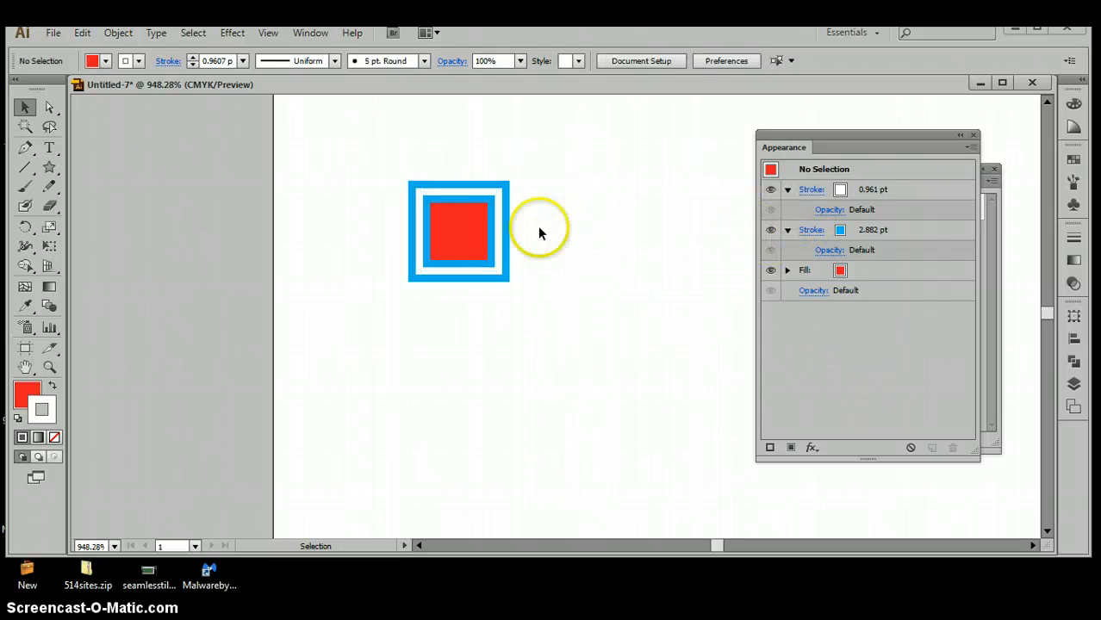
pyautogui.click(466, 226)
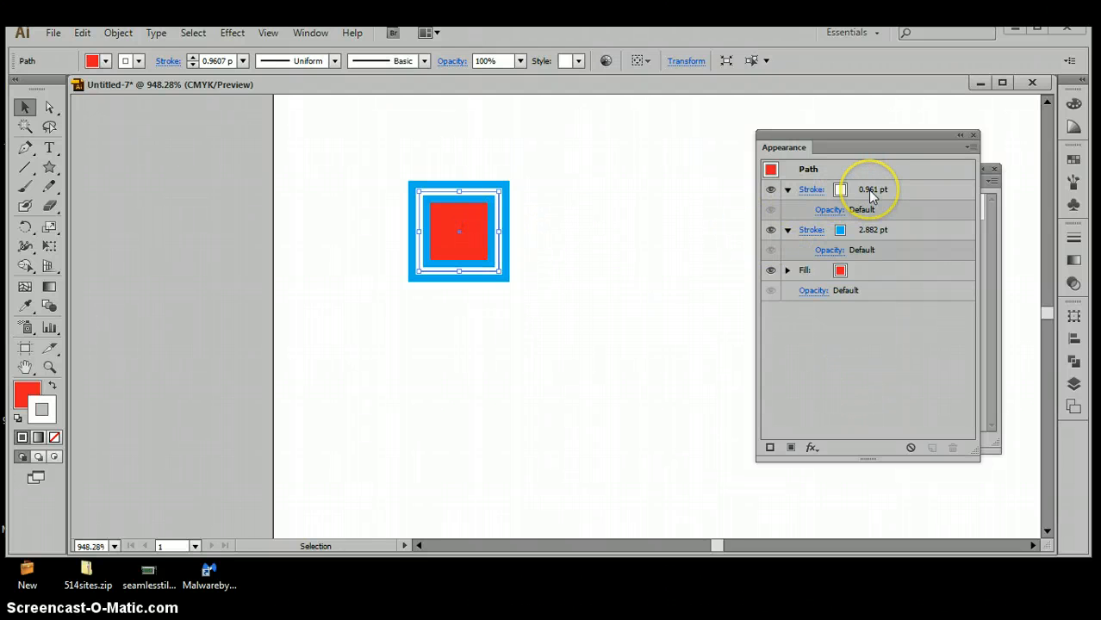
pyautogui.click(868, 191)
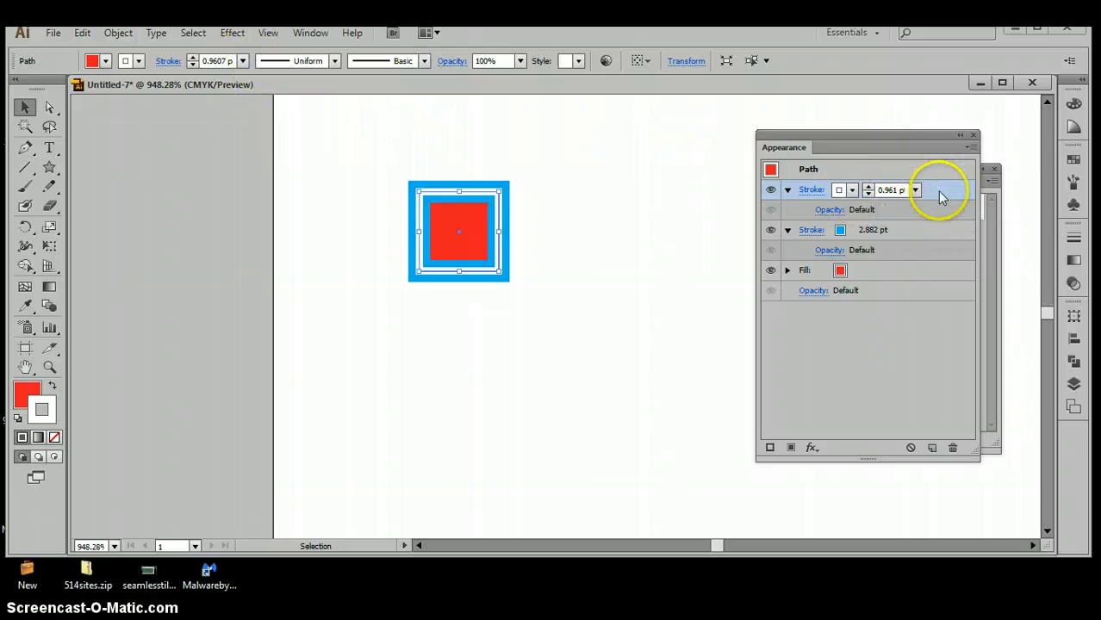
pyautogui.click(229, 34)
pyautogui.moveTo(267, 163)
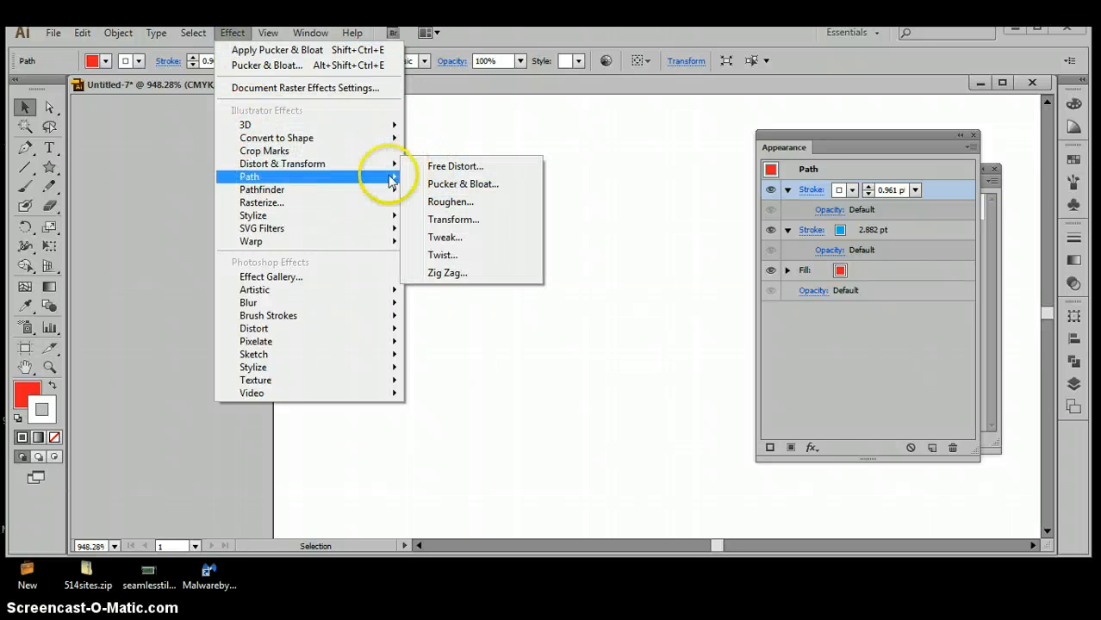
pyautogui.click(451, 203)
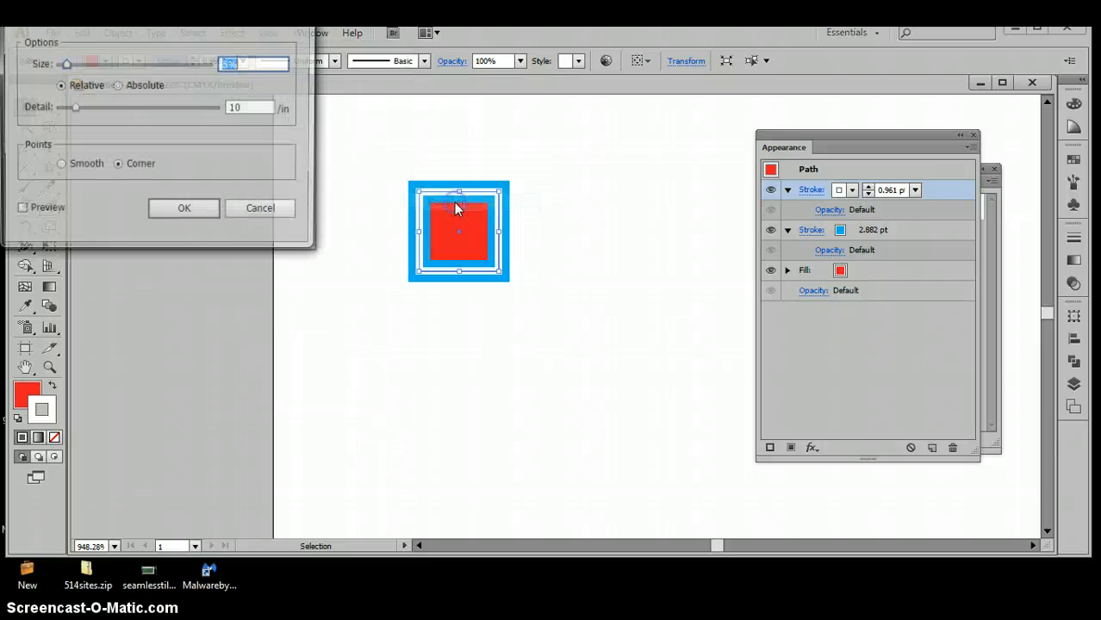
pyautogui.click(17, 211)
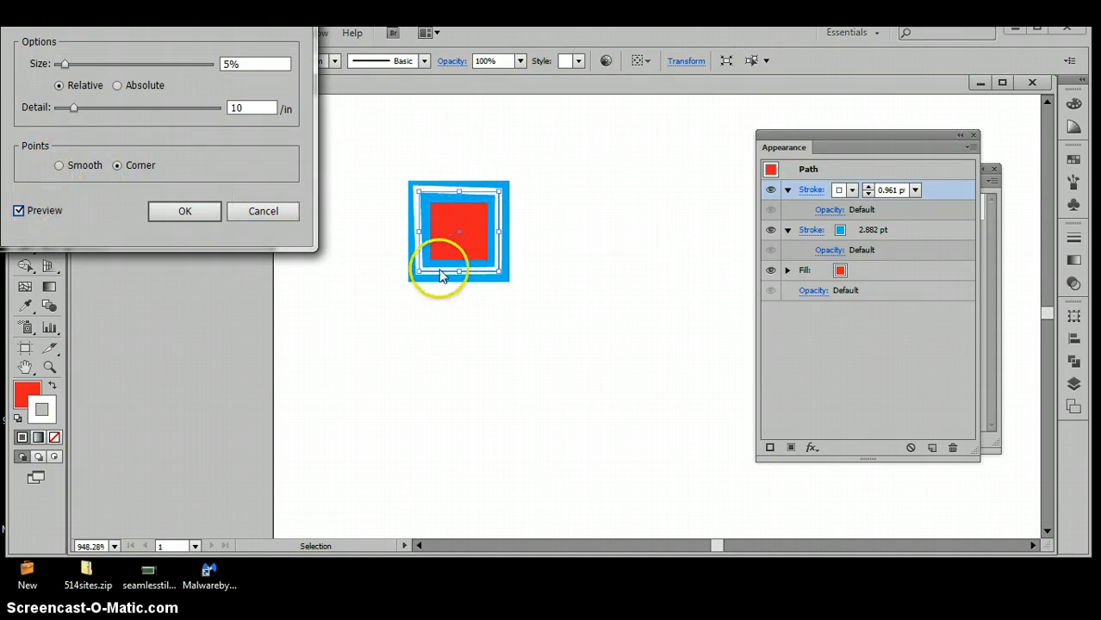
pyautogui.click(169, 213)
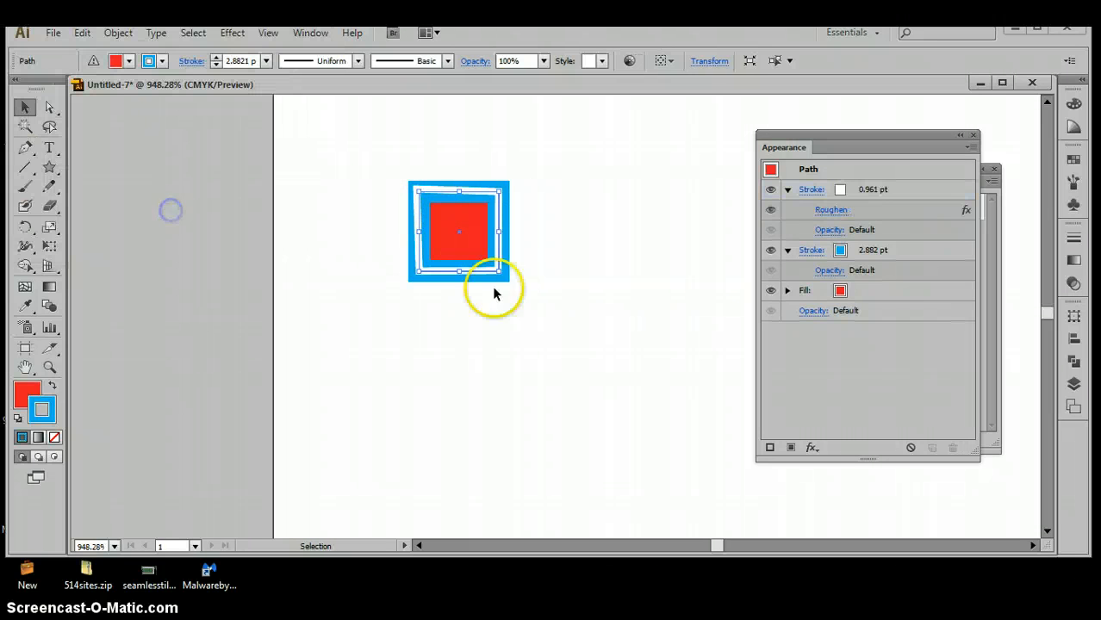
pyautogui.click(596, 267)
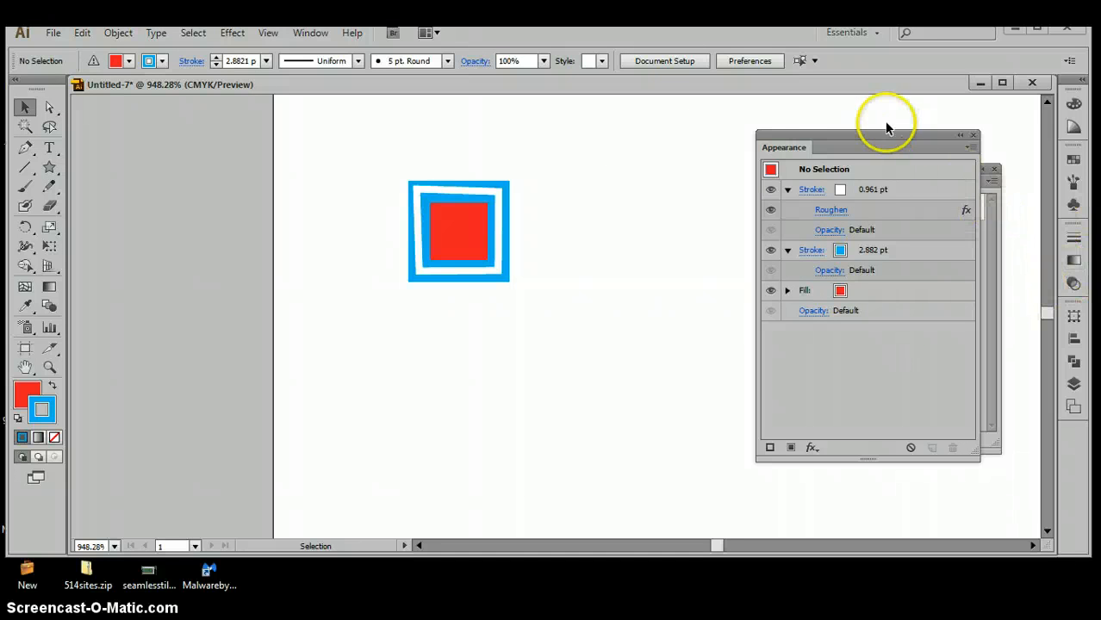
# - Save the square's roughened appearance as a third graphic style and deselect the square
pyautogui.moveTo(888, 127); pyautogui.dragTo(721, 125)
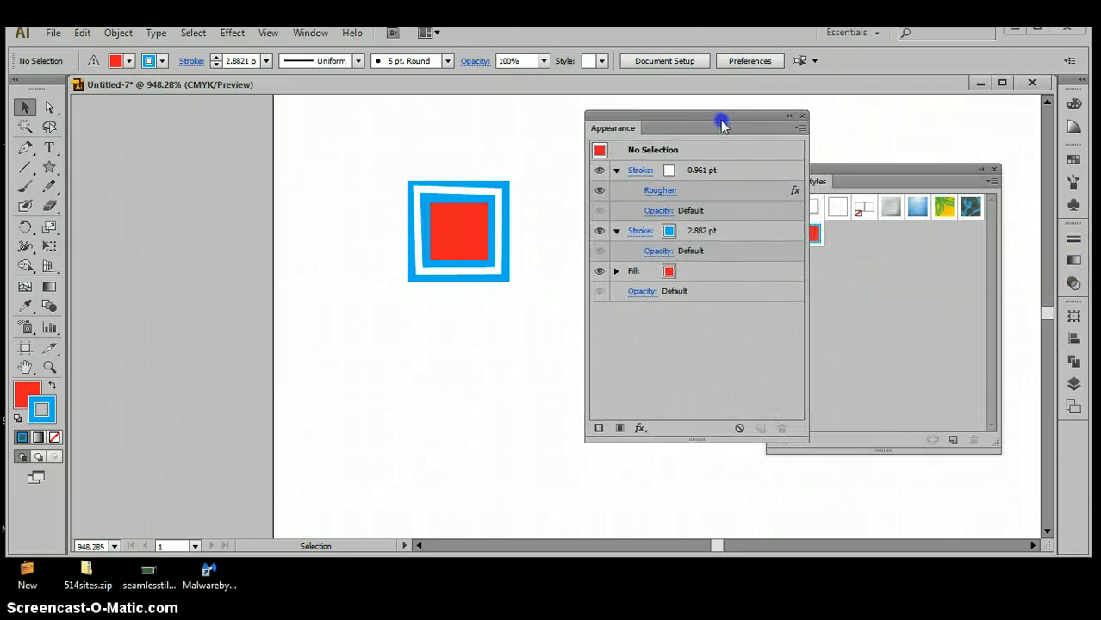
pyautogui.click(446, 222)
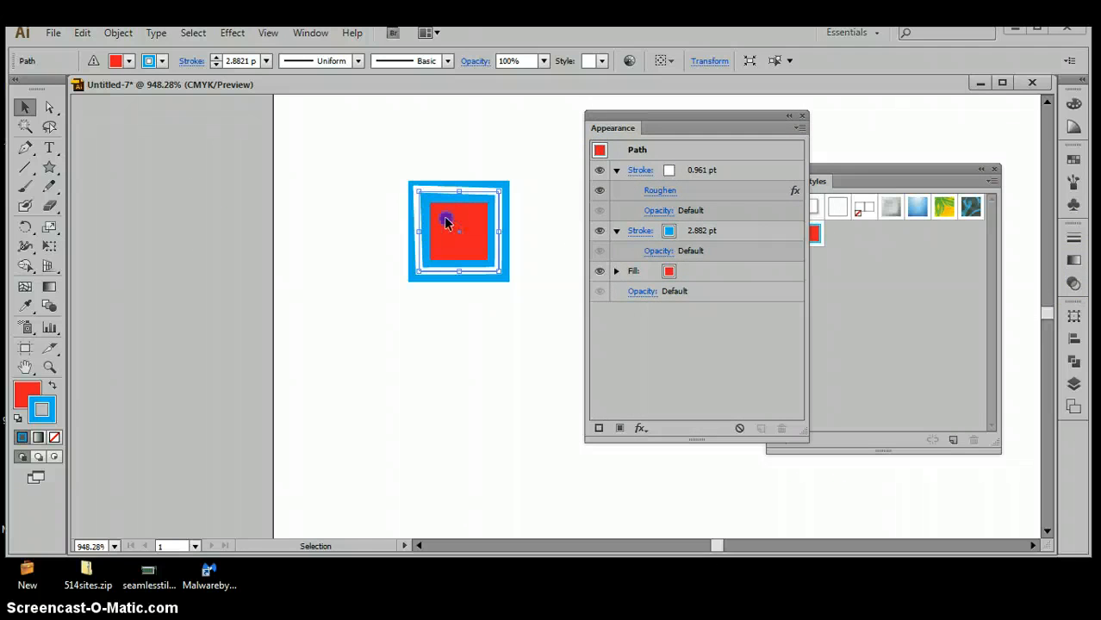
pyautogui.moveTo(727, 259); pyautogui.dragTo(901, 295)
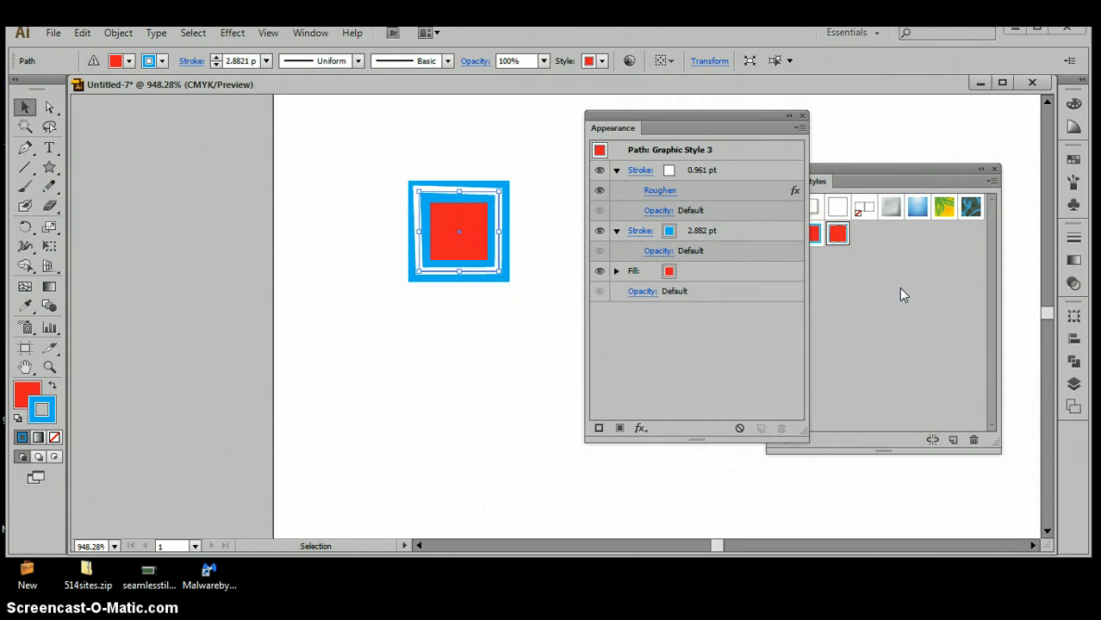
pyautogui.click(898, 287)
pyautogui.click(523, 362)
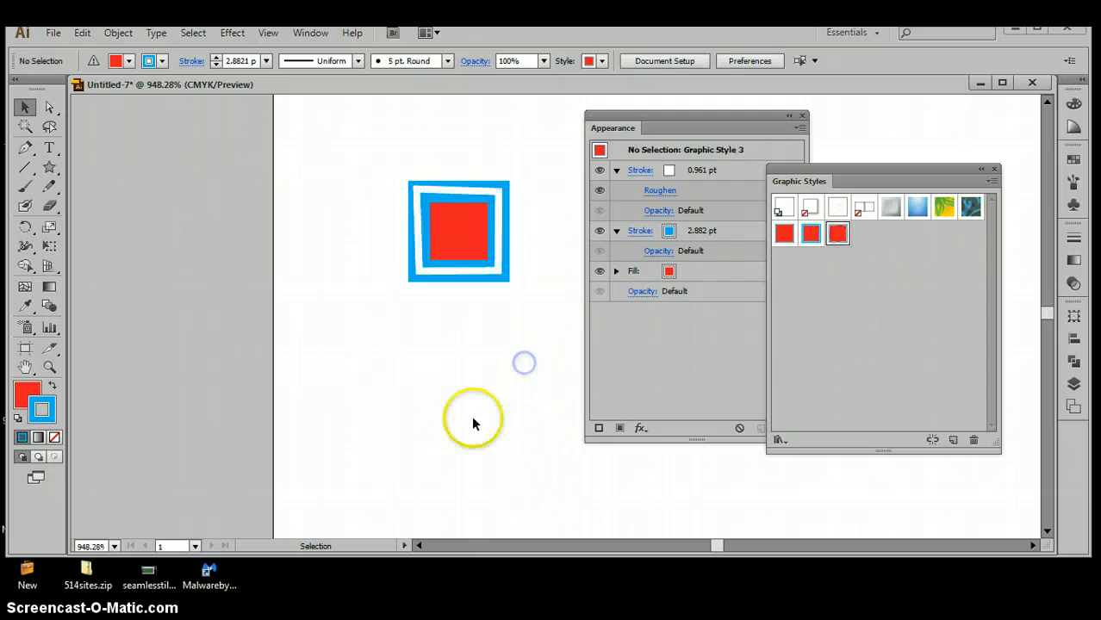
# - Apply the third graphic style, with the roughened white stroke, to the "Mo0se L0ose" text, deselect it and inspect the letters up close
pyautogui.keyDown('ctrl'); pyautogui.keyDown('alt'); pyautogui.click(443, 424); pyautogui.keyUp('alt'); pyautogui.keyUp('ctrl')
pyautogui.keyDown('ctrl'); pyautogui.keyDown('alt'); pyautogui.click(443, 424); pyautogui.keyUp('alt'); pyautogui.keyUp('ctrl')
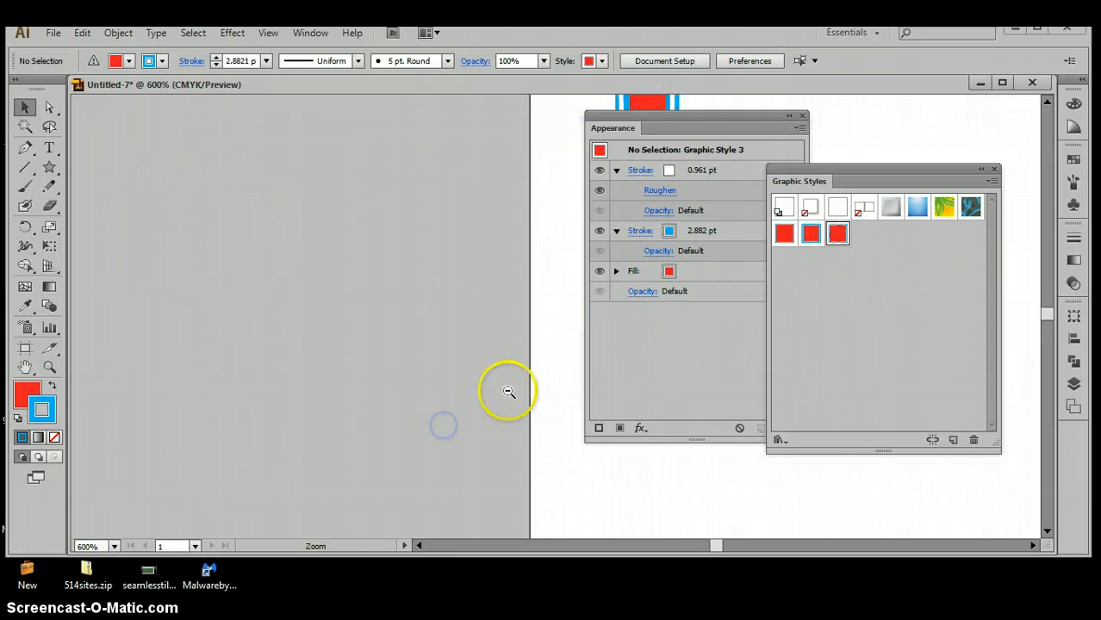
pyautogui.keyDown('ctrl'); pyautogui.keyDown('alt'); pyautogui.click(508, 392); pyautogui.keyUp('alt'); pyautogui.keyUp('ctrl')
pyautogui.keyDown('ctrl'); pyautogui.keyDown('alt'); pyautogui.click(571, 391); pyautogui.keyUp('alt'); pyautogui.keyUp('ctrl')
pyautogui.keyDown('ctrl'); pyautogui.keyDown('alt'); pyautogui.click(694, 486); pyautogui.keyUp('alt'); pyautogui.keyUp('ctrl')
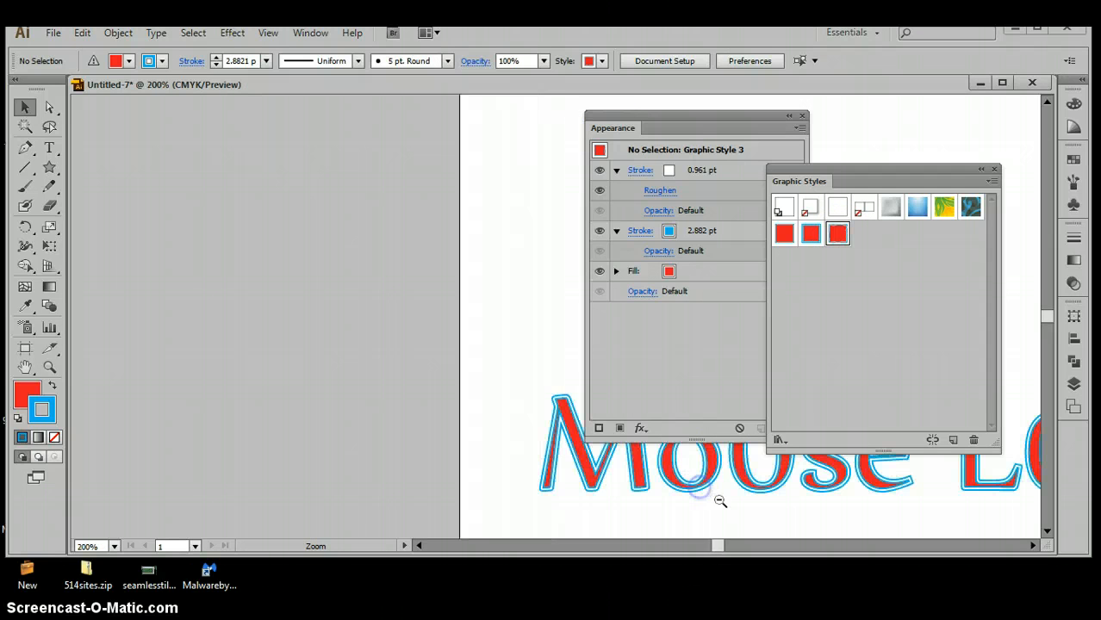
pyautogui.moveTo(722, 494); pyautogui.dragTo(360, 341)
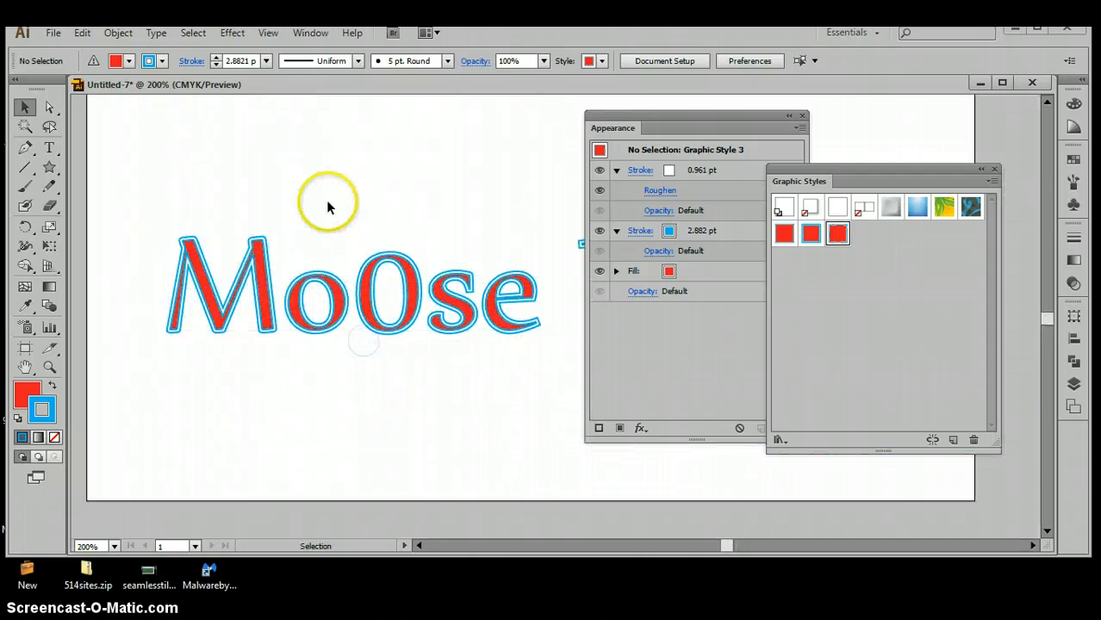
pyautogui.click(258, 262)
pyautogui.click(836, 234)
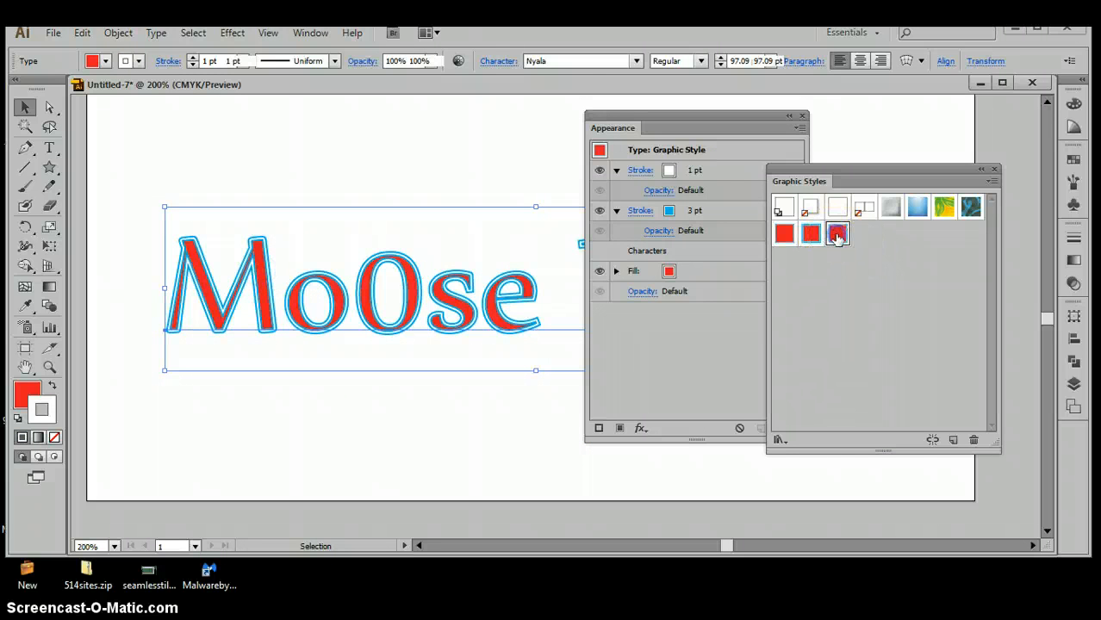
pyautogui.click(396, 170)
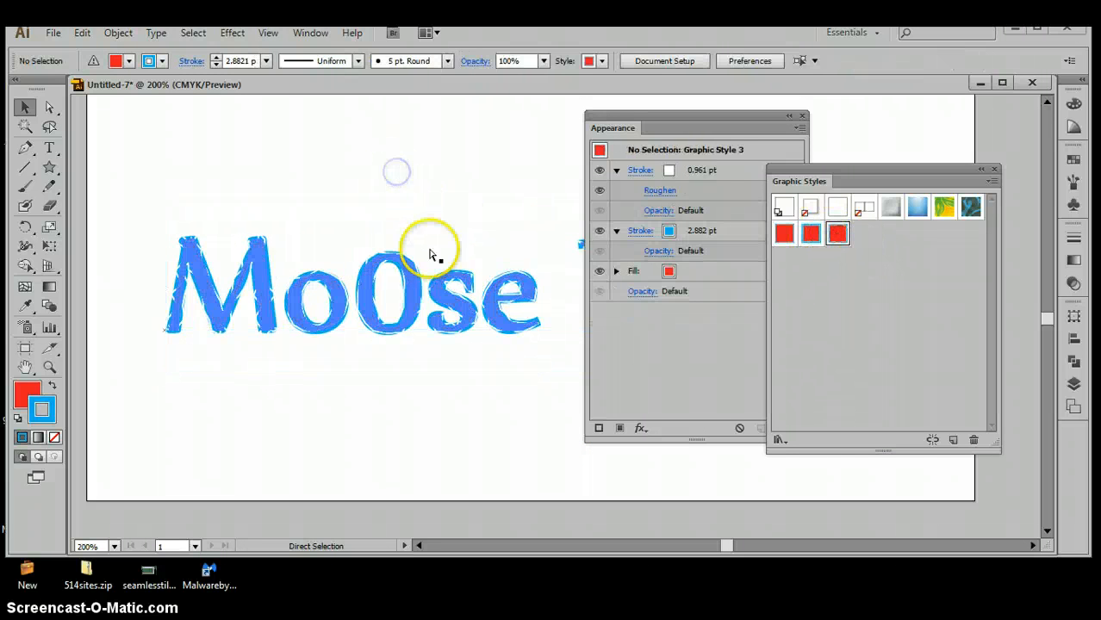
pyautogui.click(359, 308)
pyautogui.click(376, 310)
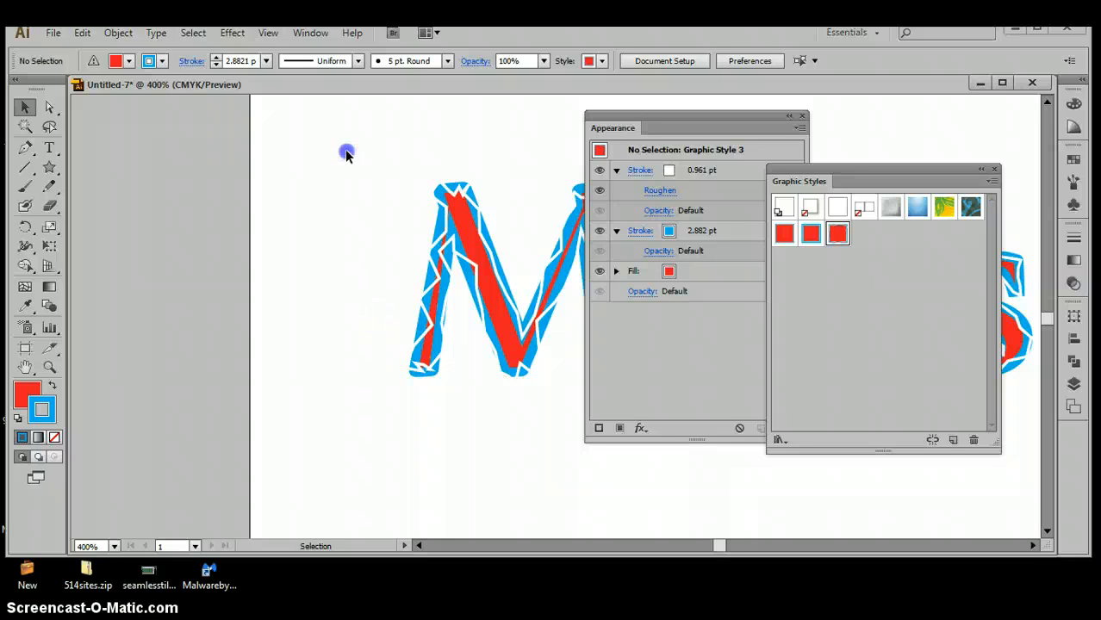
pyautogui.moveTo(429, 136); pyautogui.dragTo(204, 185)
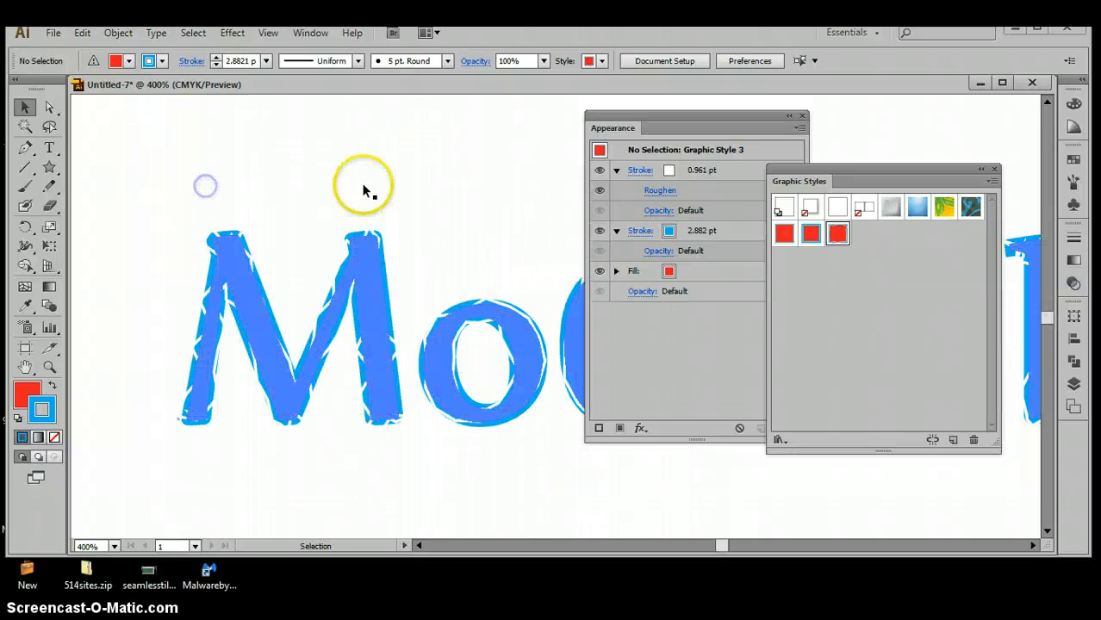